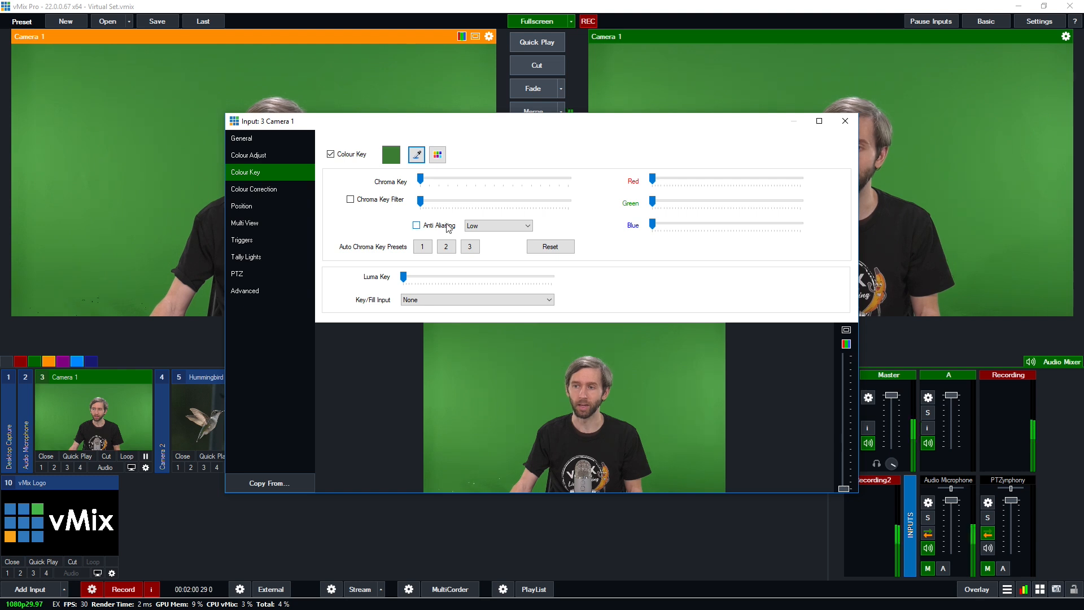
- Enable the chroma key filter for Camera 1, raising Chroma Key to roughly a quarter and the filter to roughly half
drag(420, 201, 438, 206)
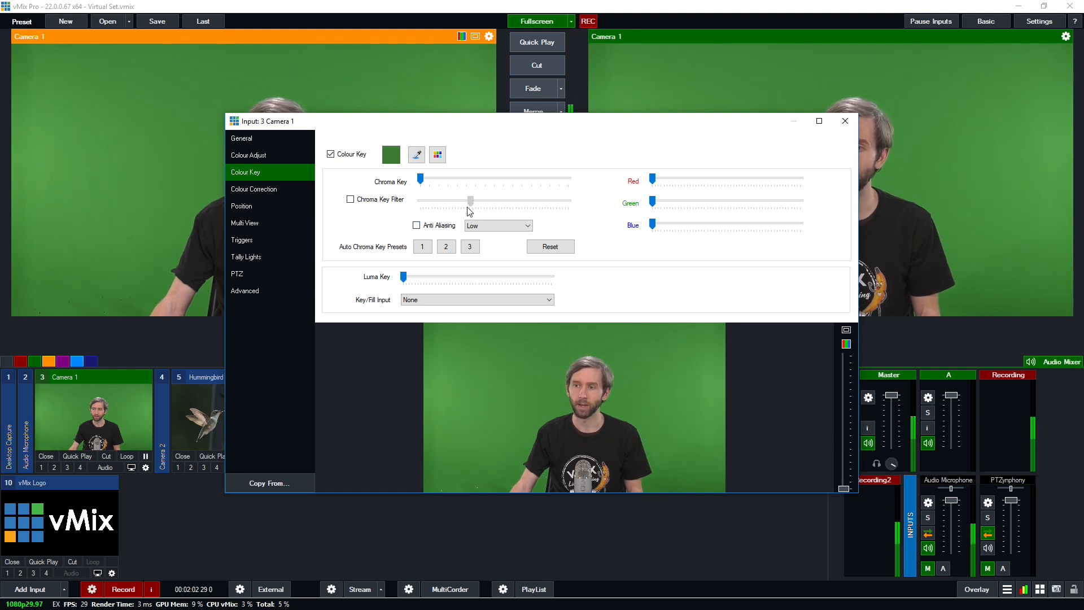
click(350, 199)
drag(435, 202, 461, 182)
drag(459, 201, 489, 202)
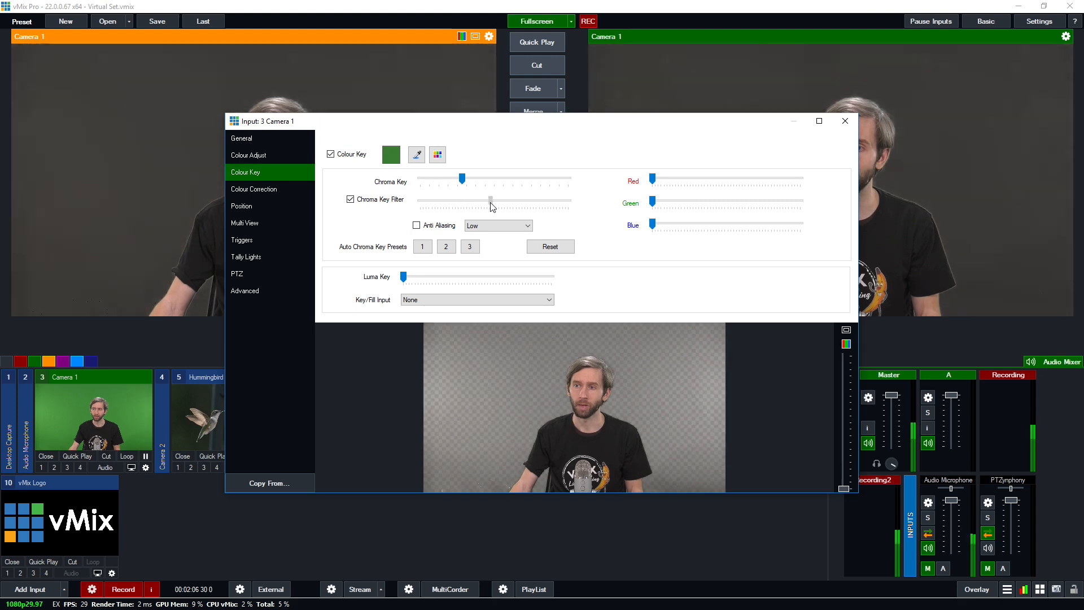
- Enable anti-aliasing for Camera 1's colour key and set its level to Medium
click(416, 225)
click(505, 227)
click(506, 241)
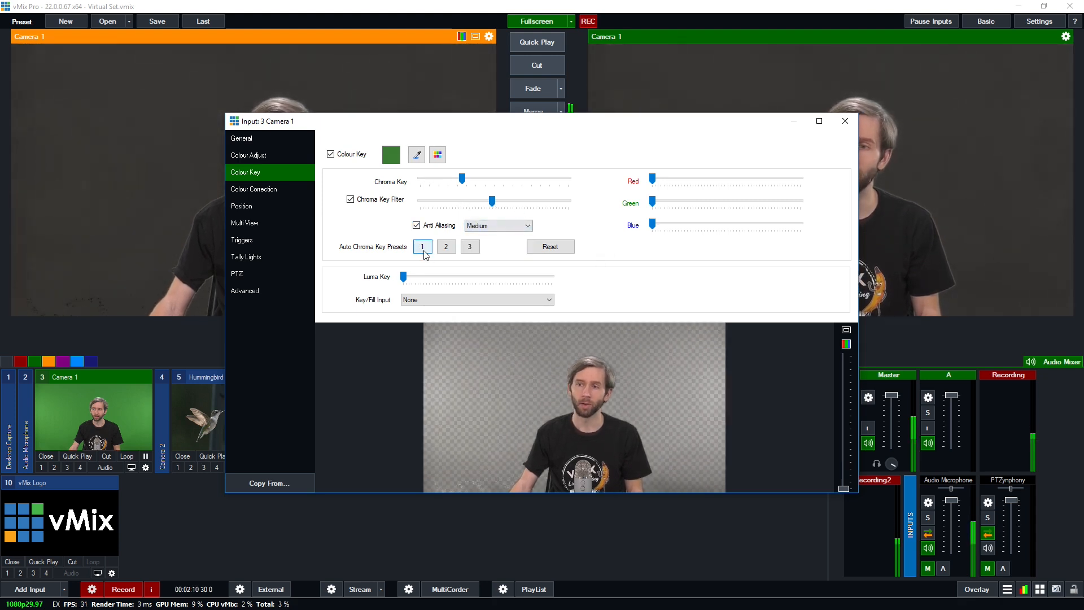
- Apply auto chroma key preset 2 to Camera 1 and close its input settings
click(446, 247)
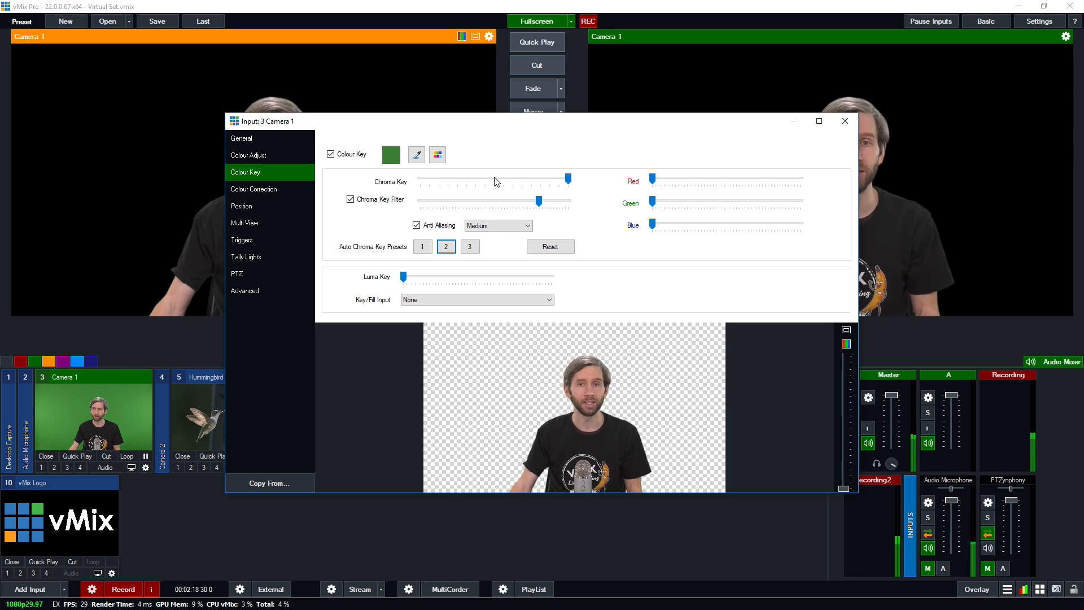
click(452, 251)
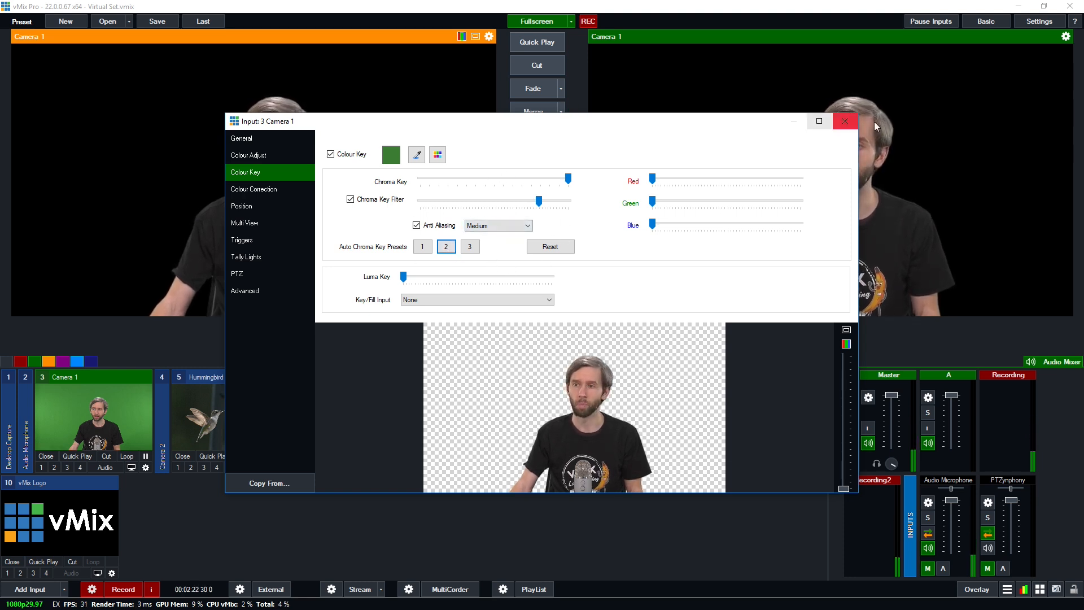
click(845, 121)
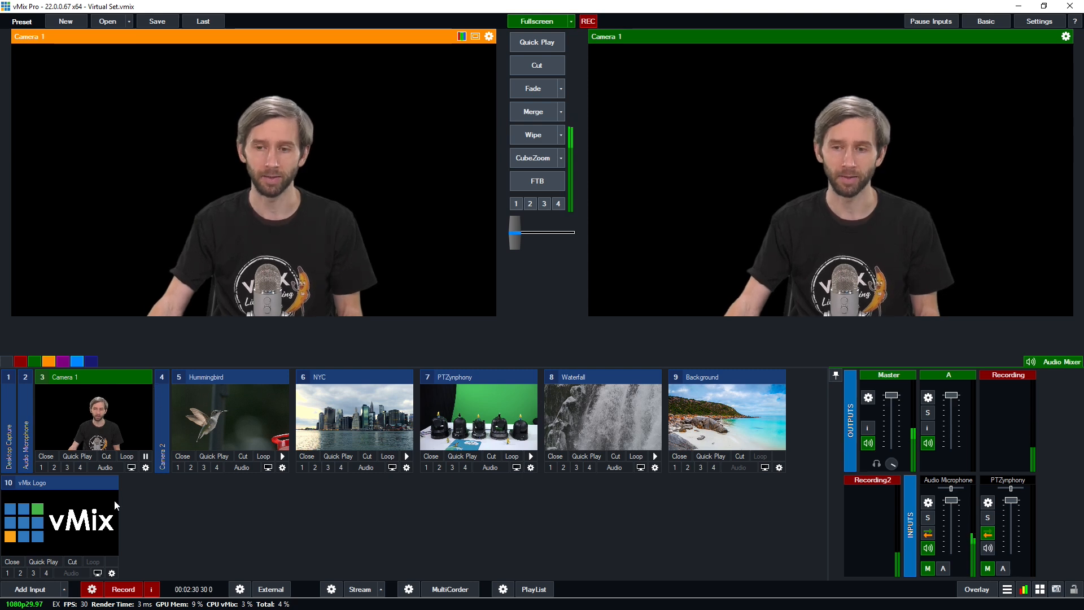
- Add the virtual set "1 virtualstudiosets.com_9B_WIDE" as a new input, load it in the preview and cut it to the output
click(32, 590)
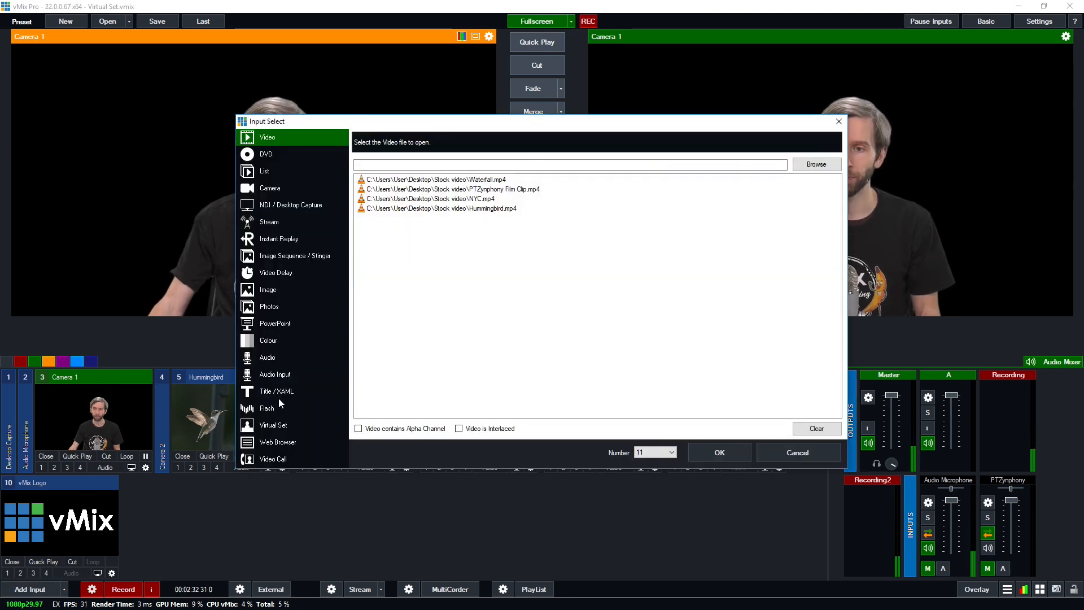
click(291, 423)
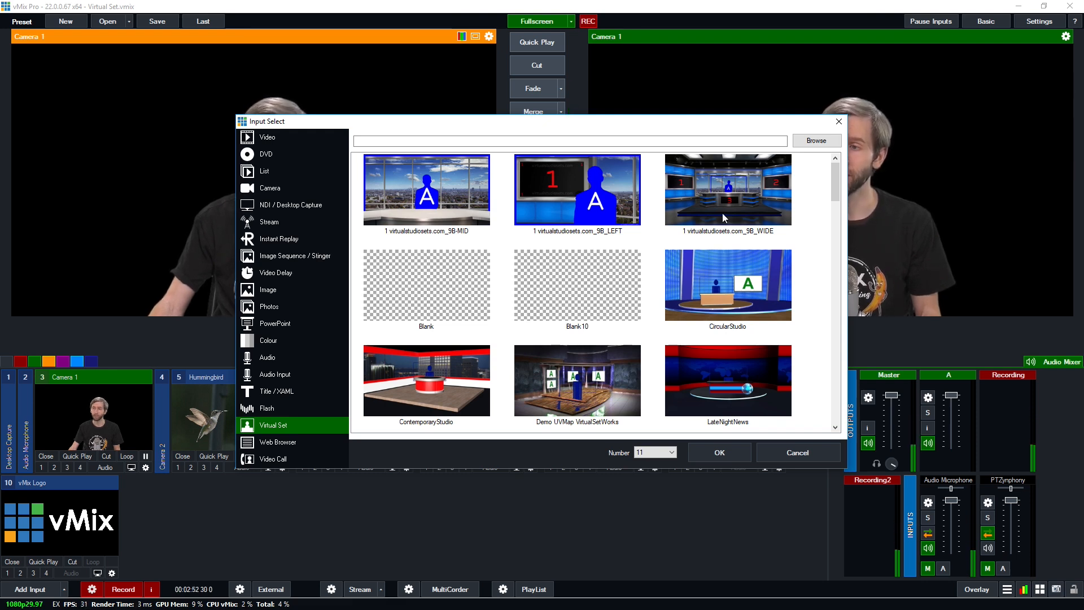
click(724, 218)
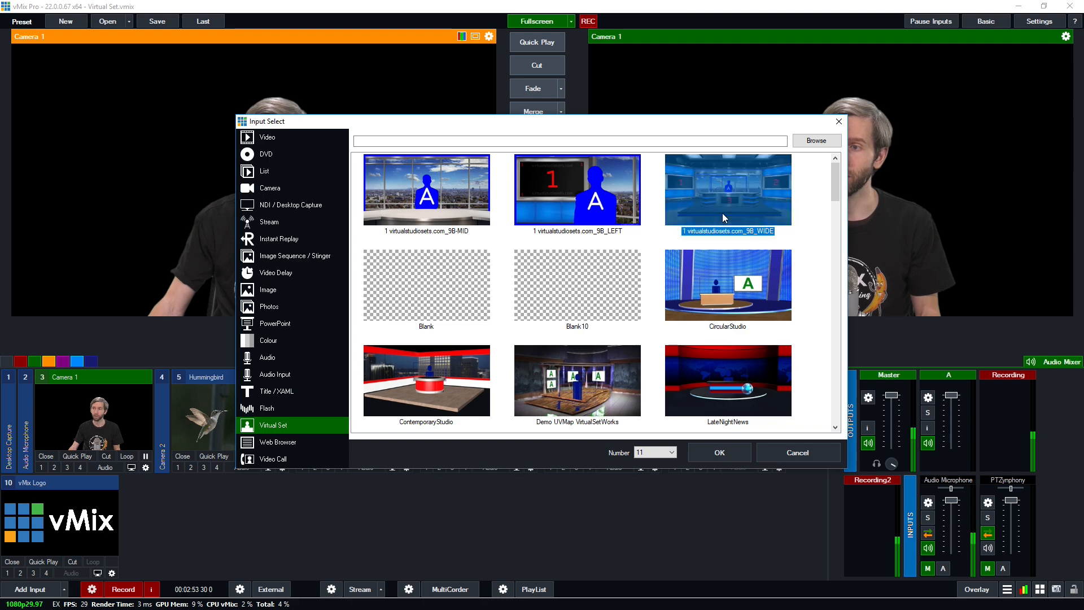
click(719, 454)
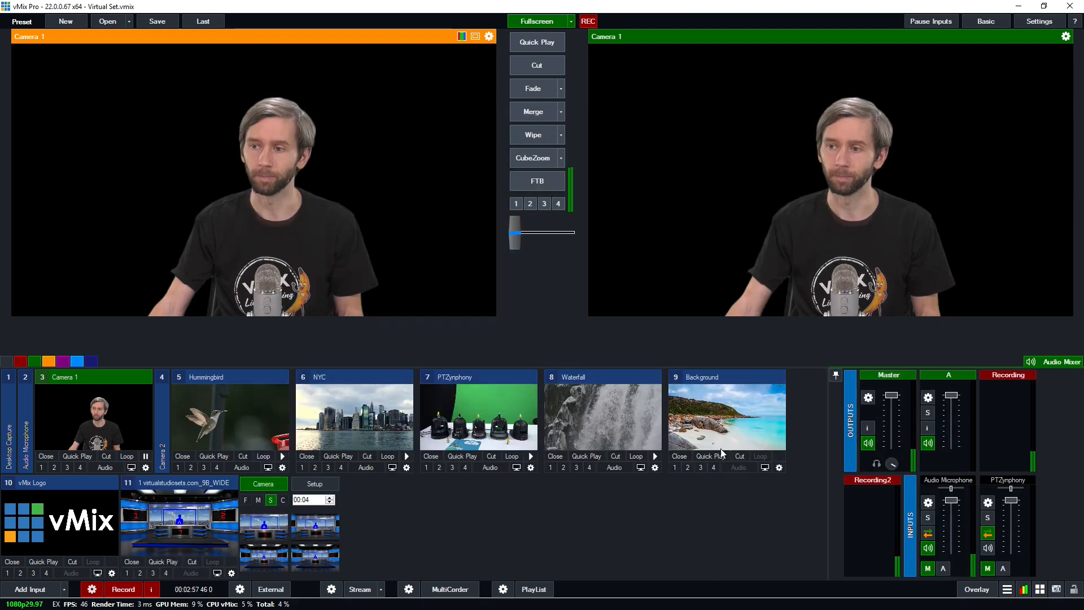
click(186, 525)
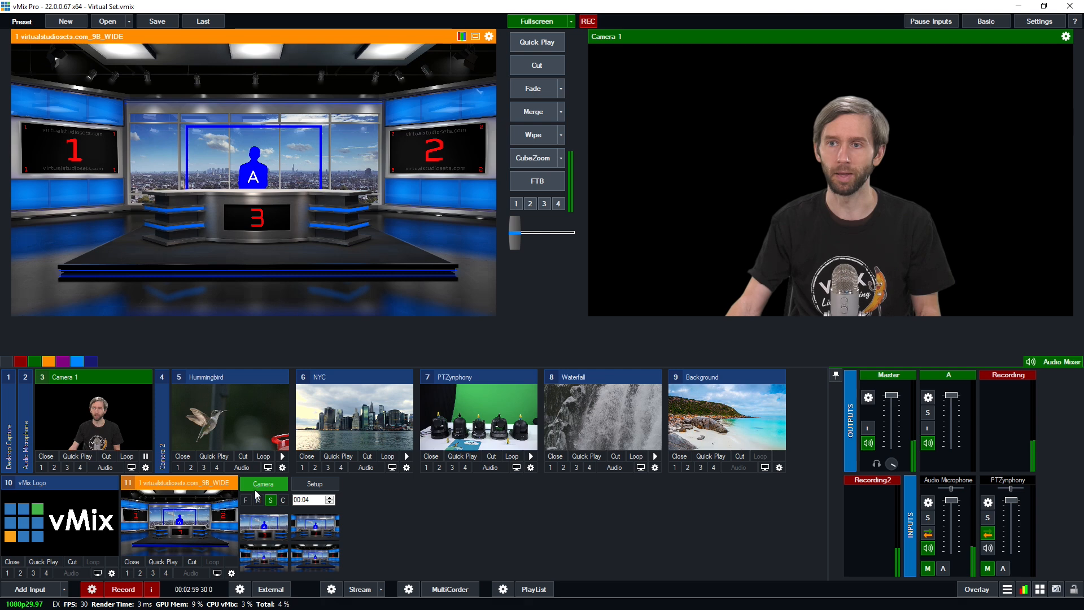
click(191, 561)
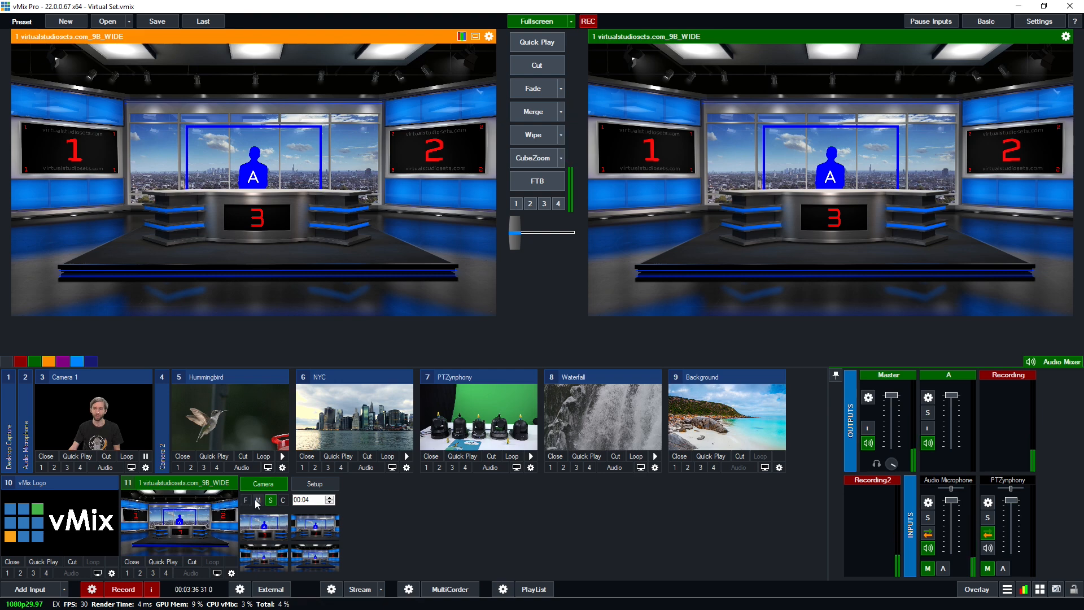
- Try the virtual set's camera presets using the slow movement, and again with the movement set to Cut
click(276, 532)
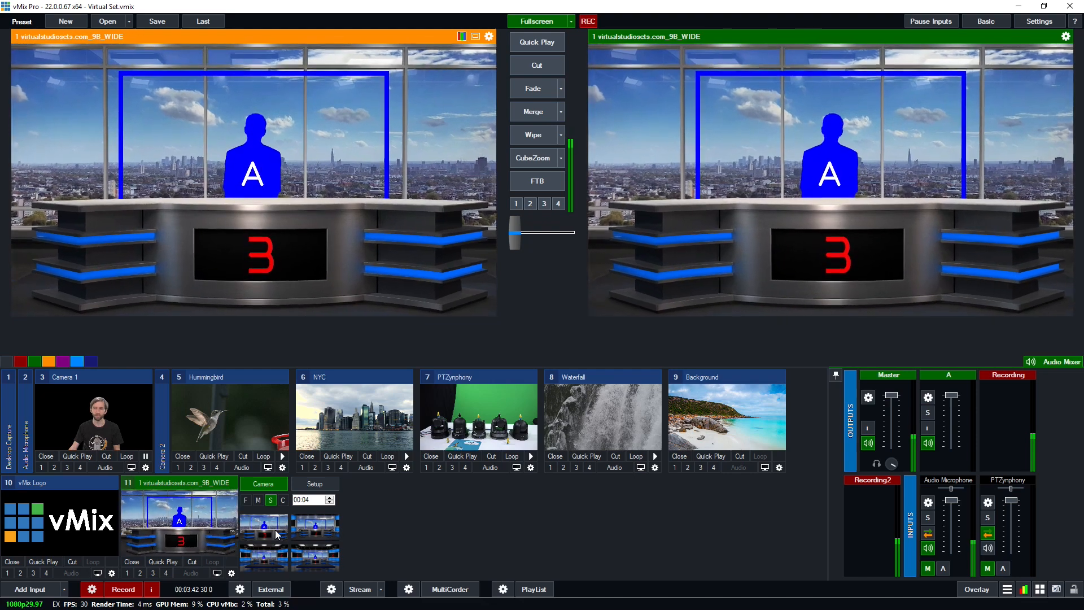
click(308, 533)
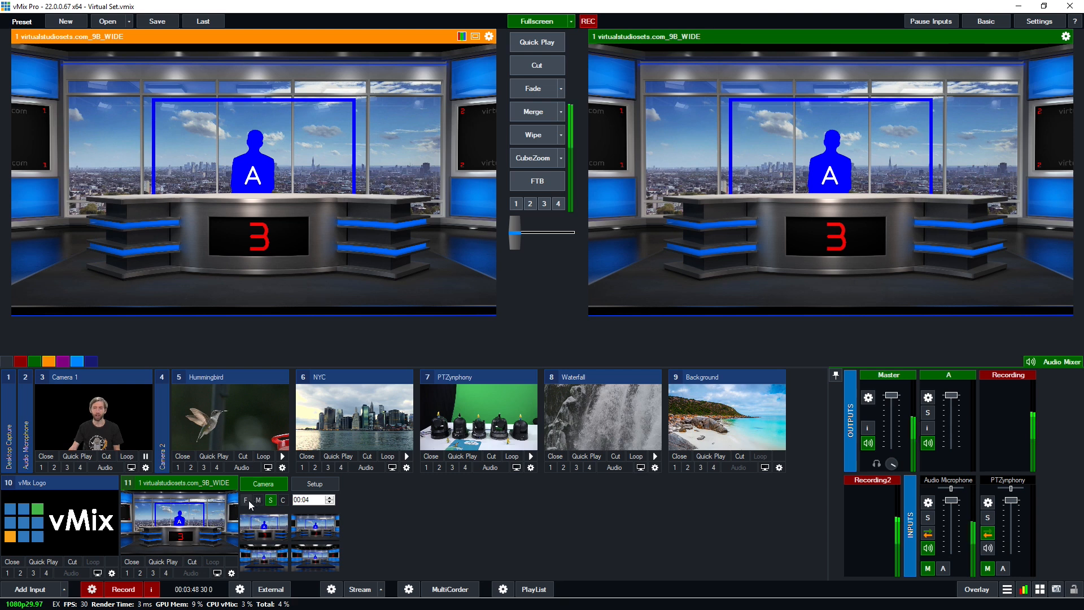
click(271, 500)
click(283, 500)
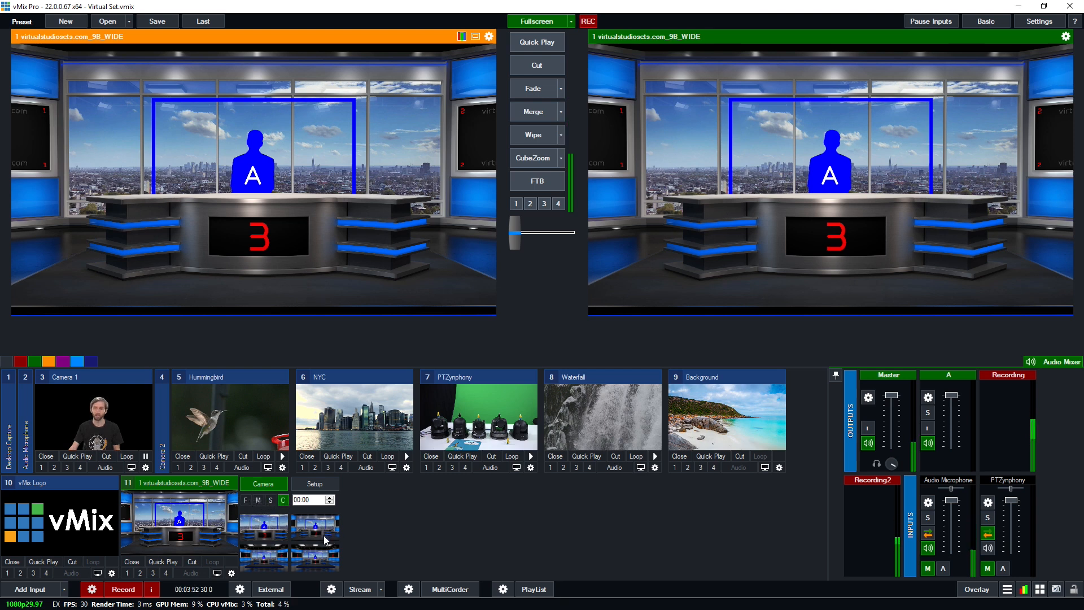
click(311, 568)
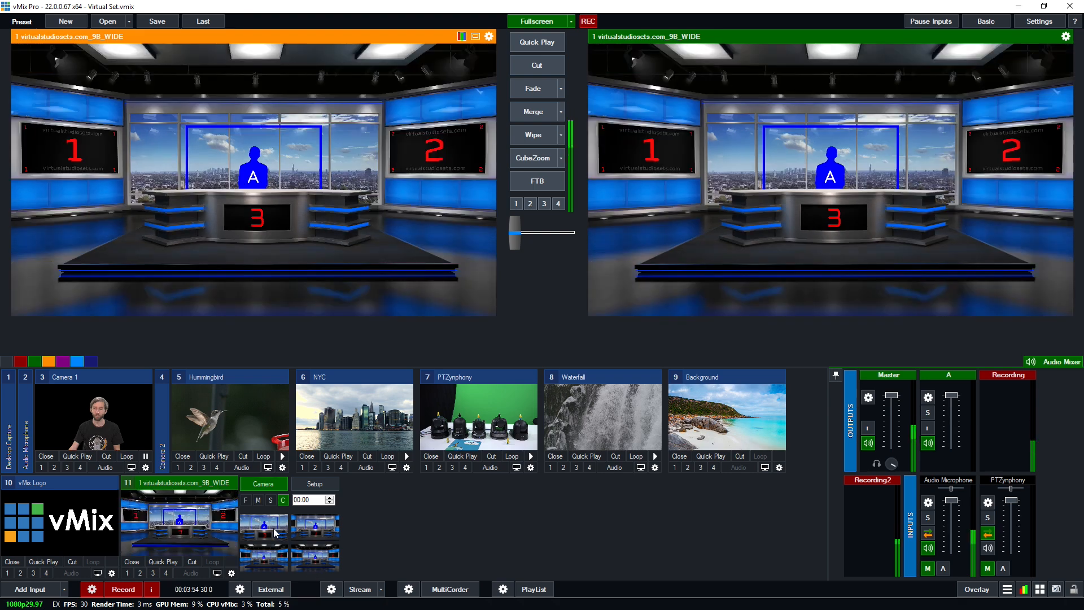
click(273, 527)
click(265, 554)
- Set the virtual set's camera movement to Fast and move to its first and second camera presets
click(247, 500)
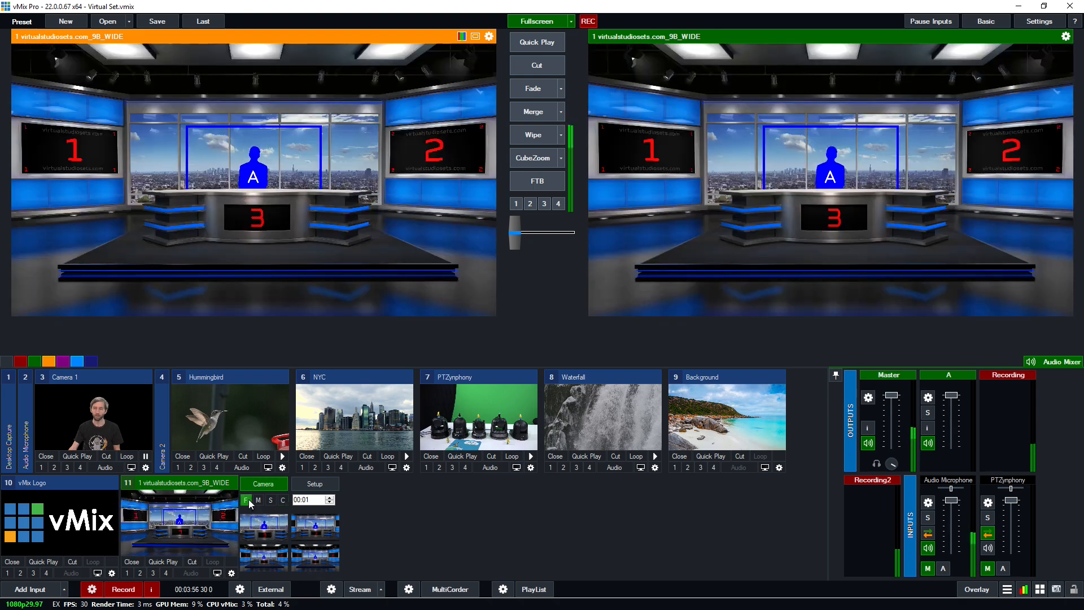
click(280, 529)
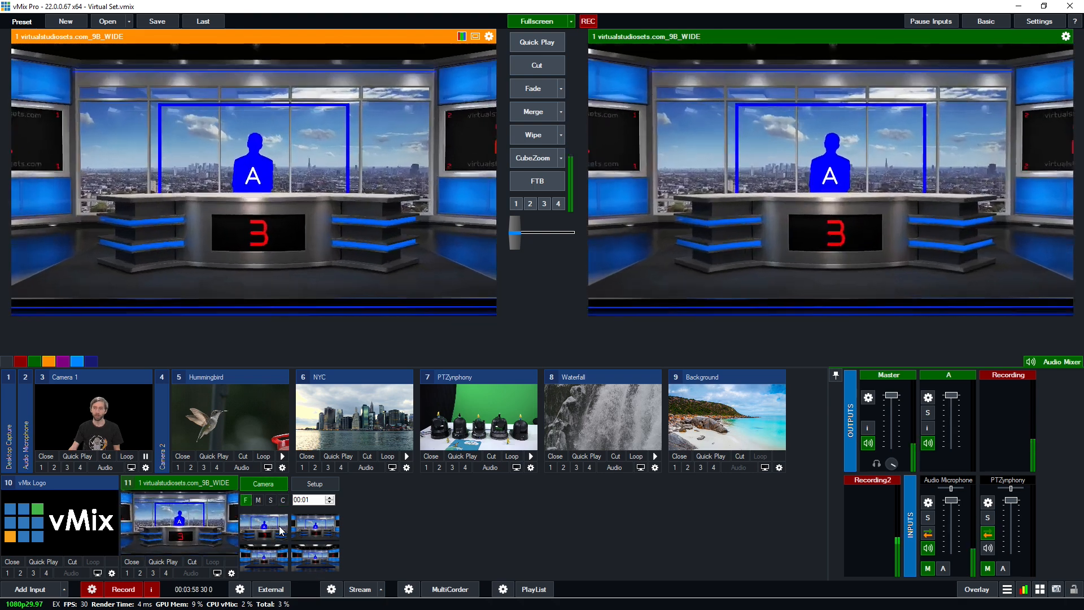
click(314, 532)
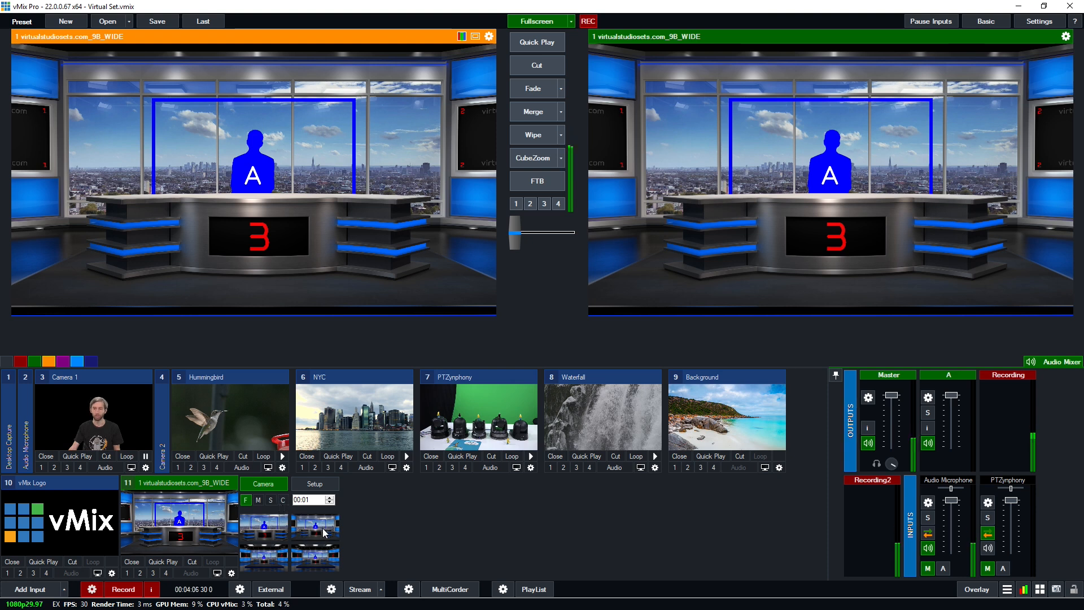
- Assign the Camera 1 input to the Talent A layer of the virtual set
click(315, 484)
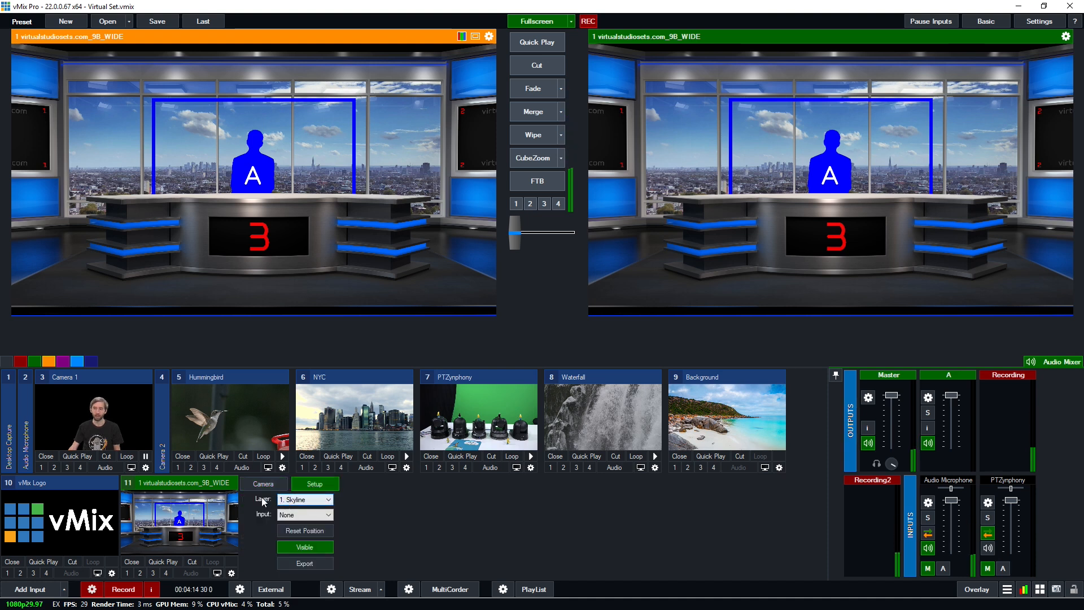
click(301, 502)
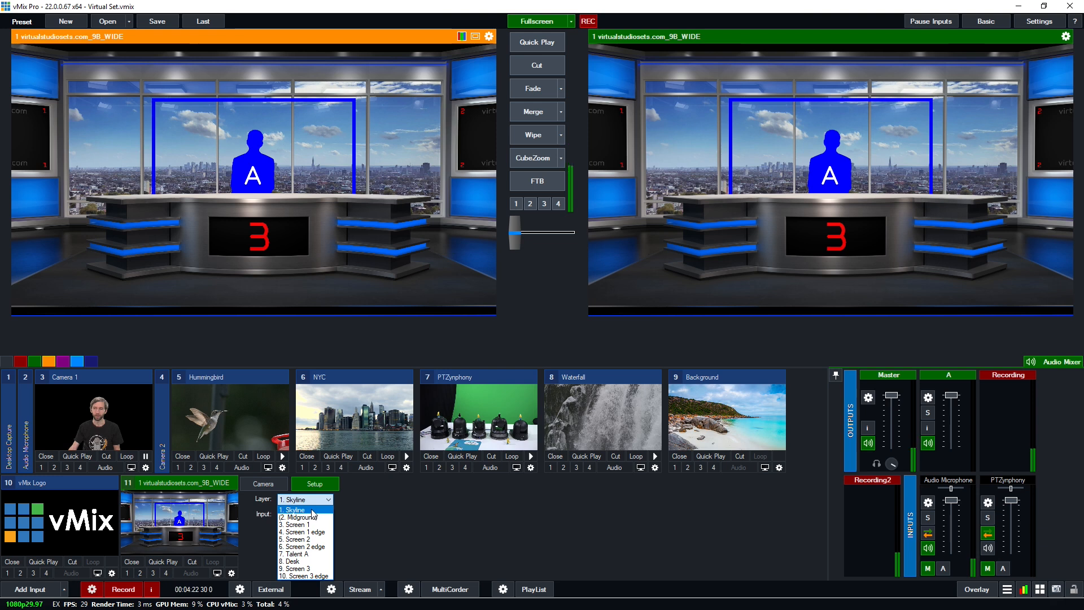
click(301, 555)
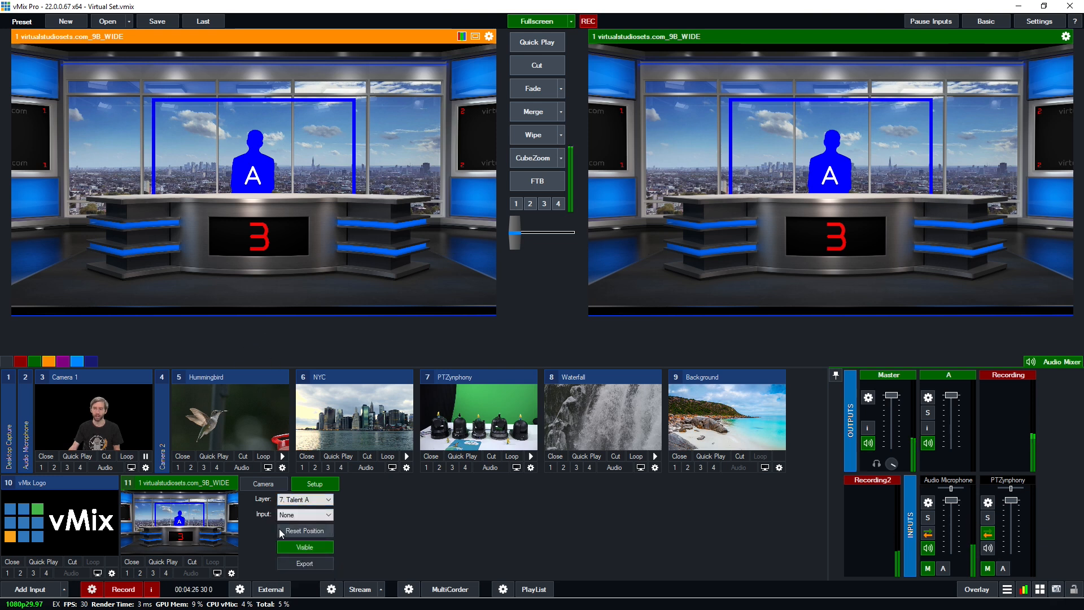
click(305, 515)
click(305, 547)
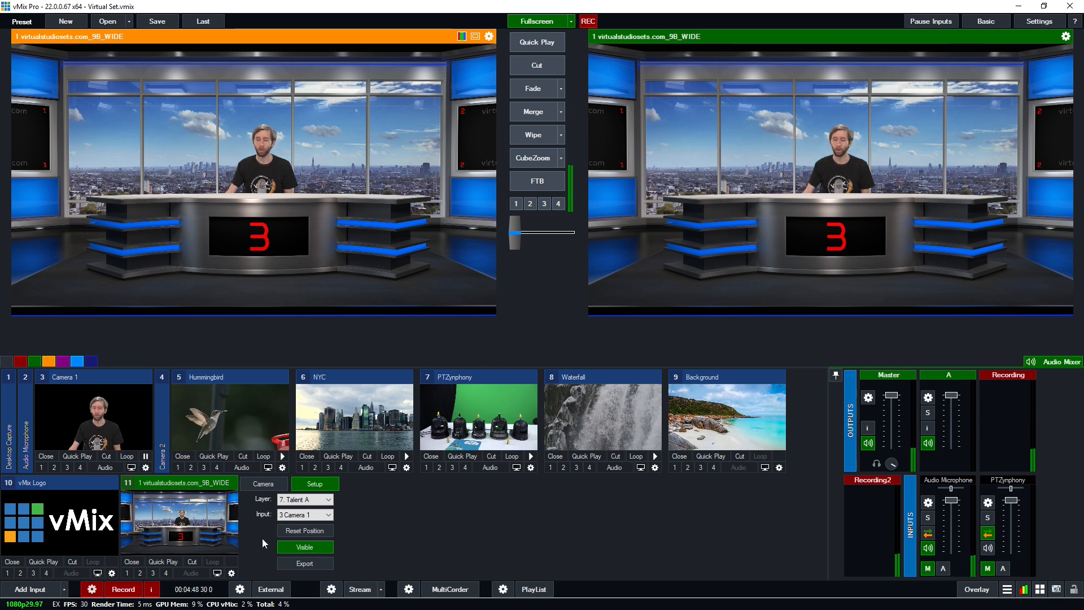
- Examine the zoom and pan position values of the virtual set's multi view layer 7, and close the input settings
click(232, 573)
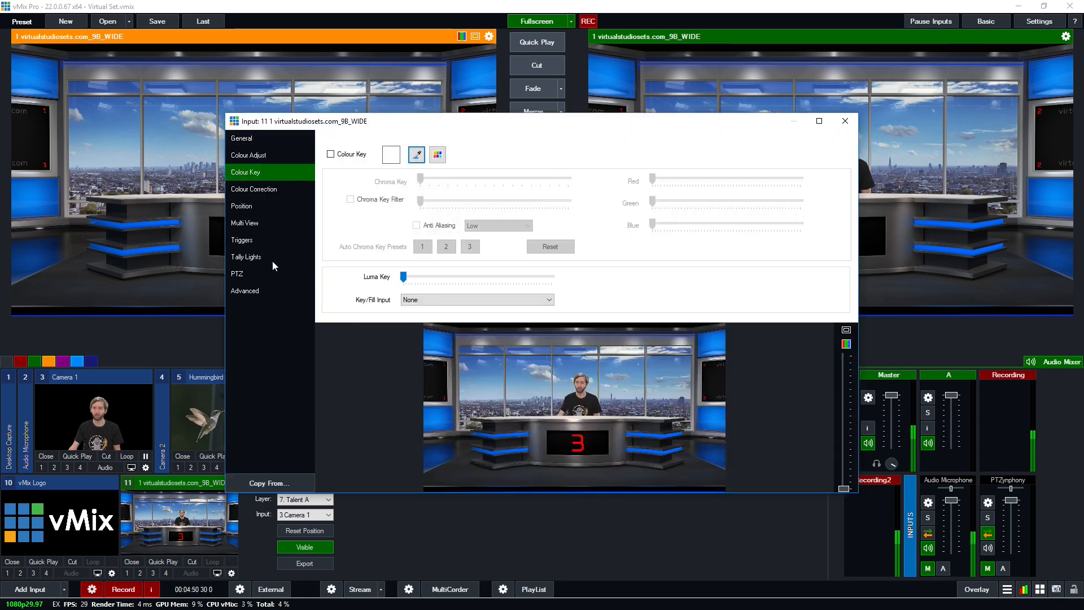
click(248, 223)
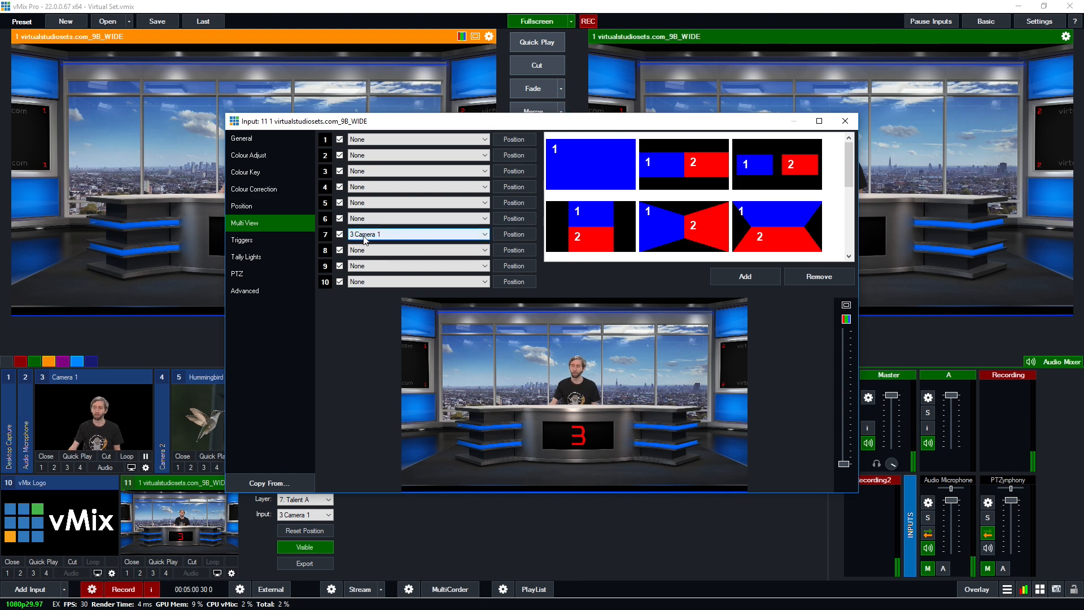
click(501, 233)
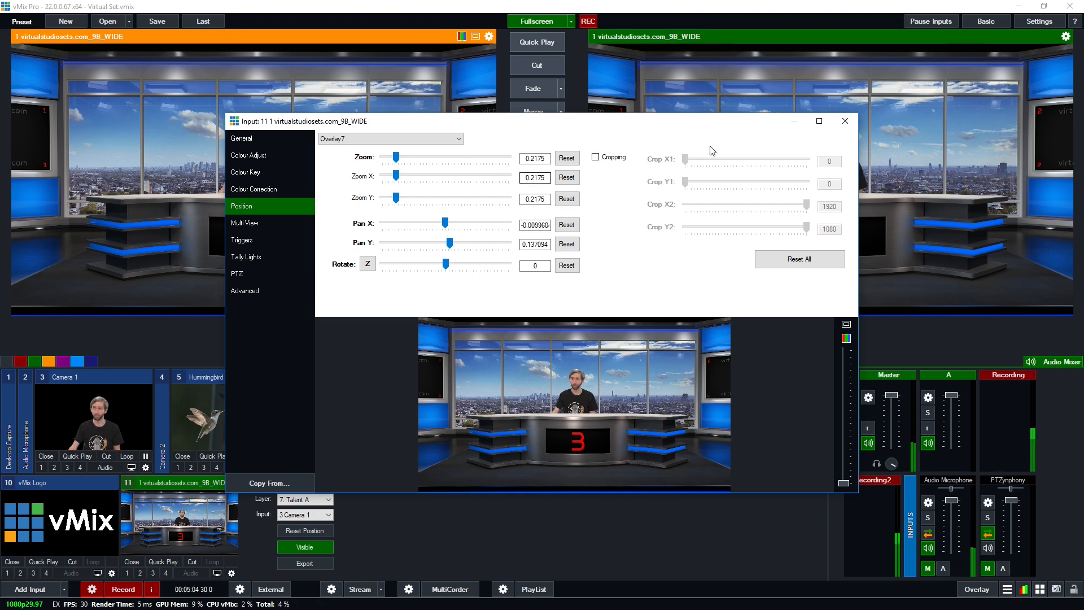
click(846, 121)
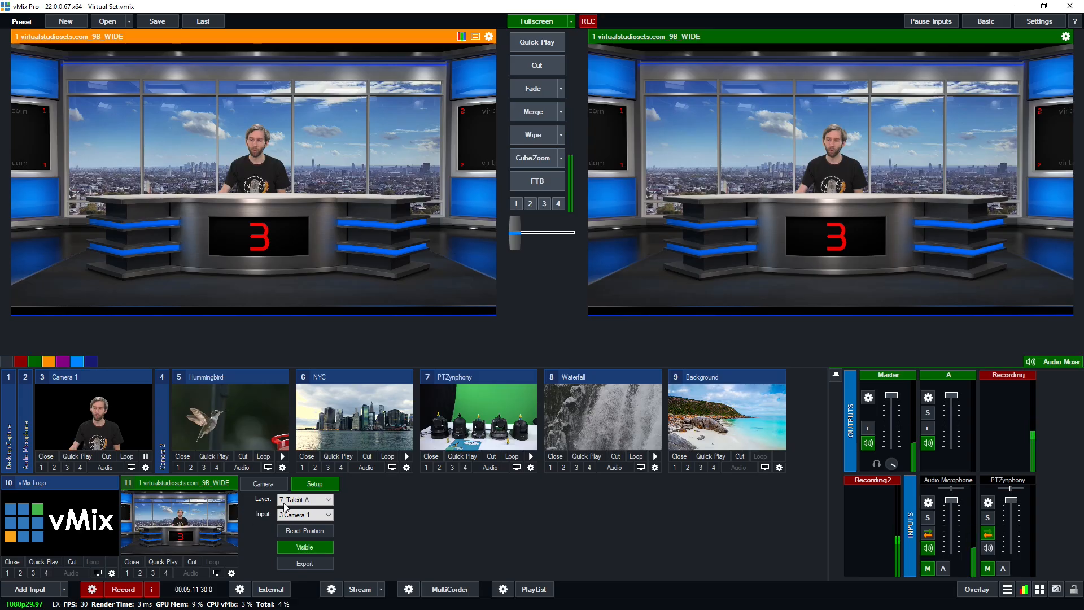
- Move the virtual set's camera to the third preset, a wide shot of the whole studio
click(270, 484)
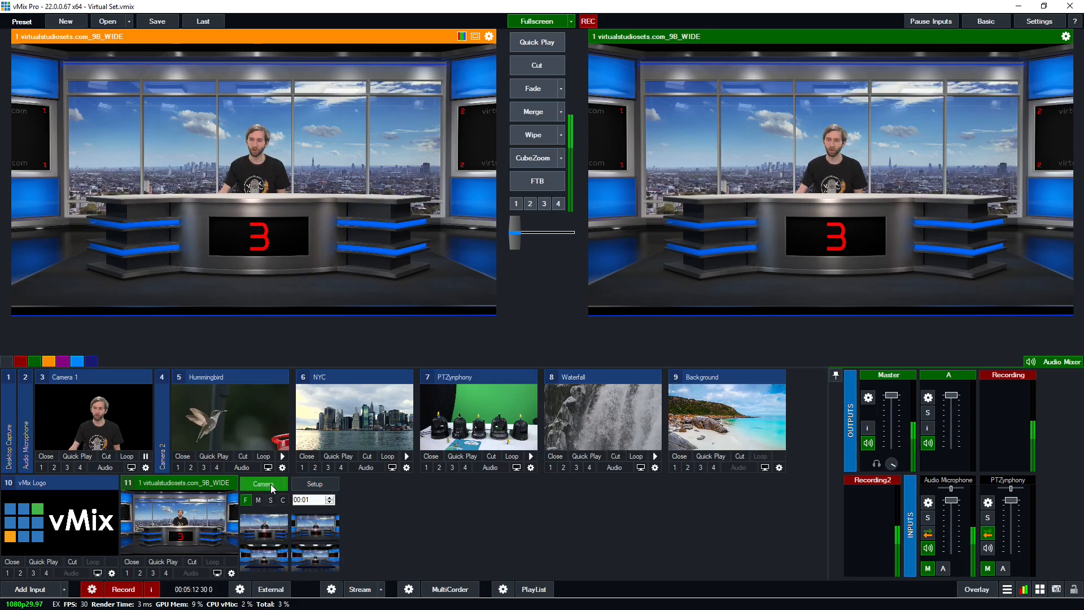
click(279, 562)
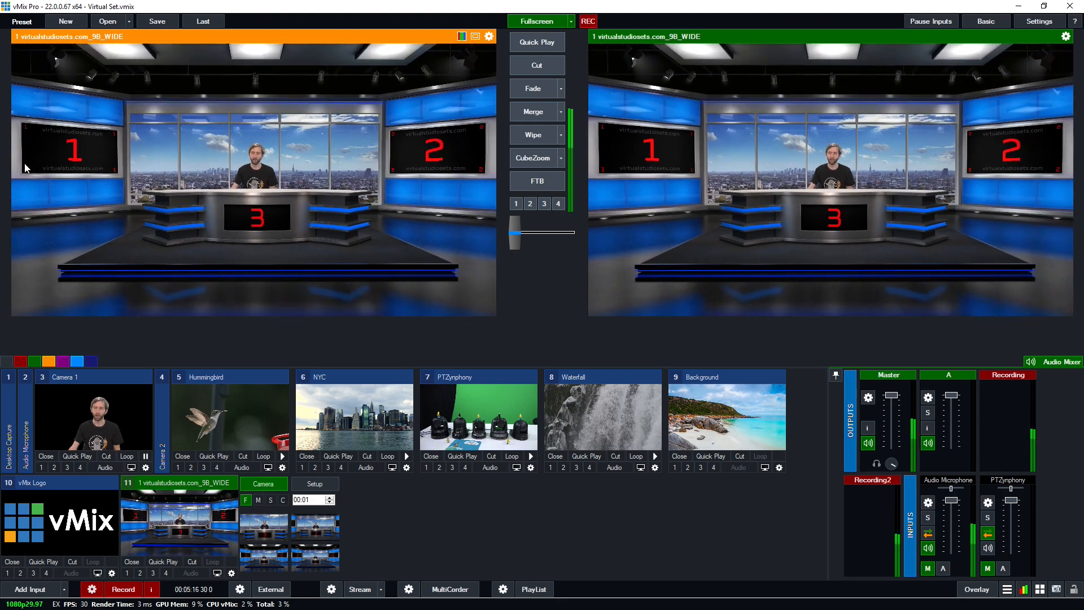
- Assign the Hummingbird video to the virtual set's Screen 1 layer and pause its playback
click(314, 484)
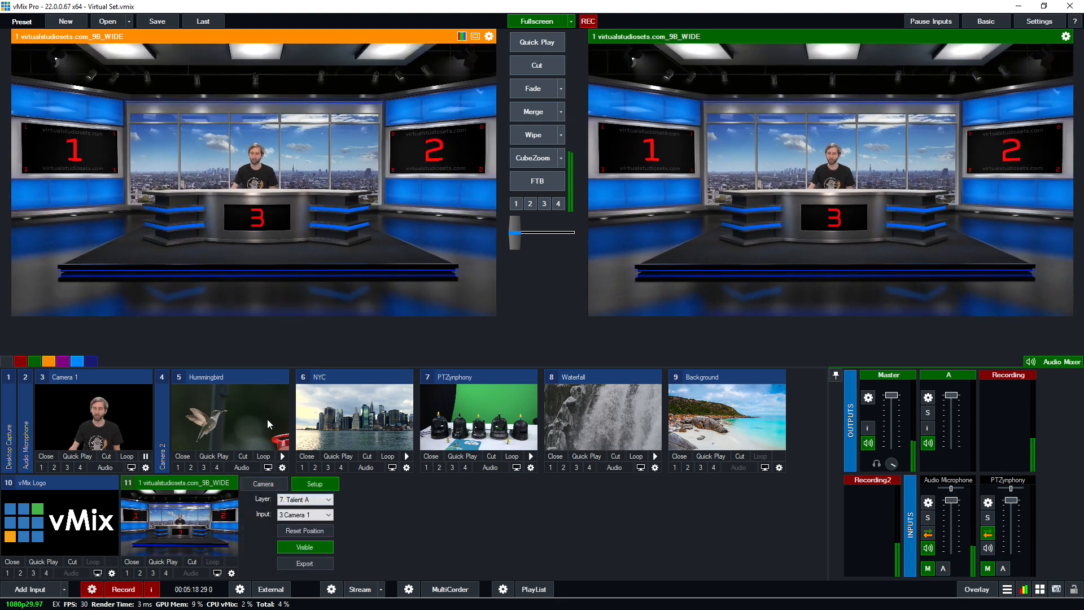
click(292, 498)
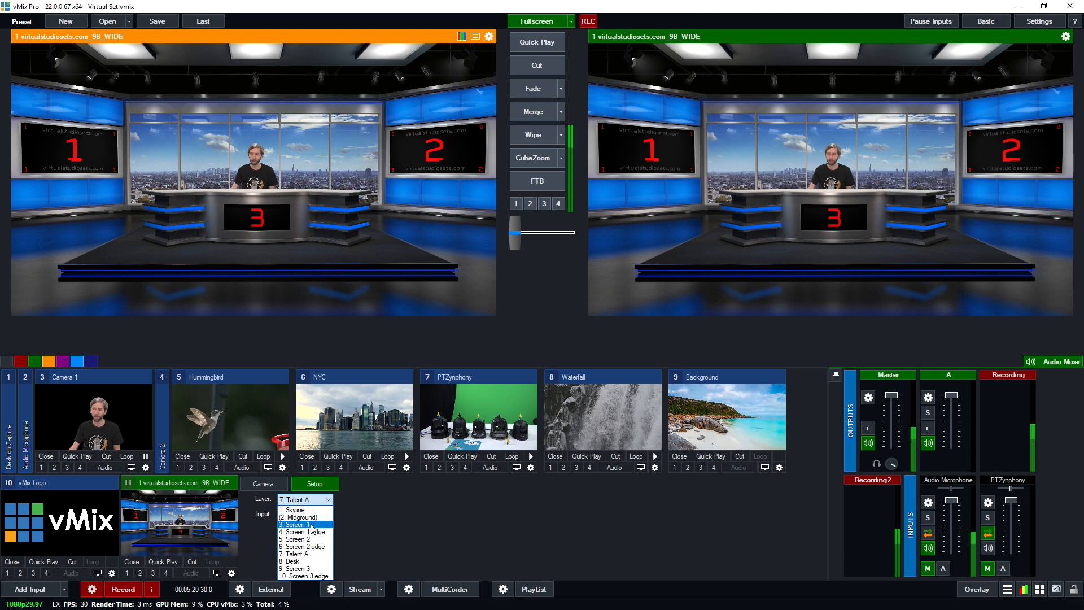
click(313, 529)
click(308, 514)
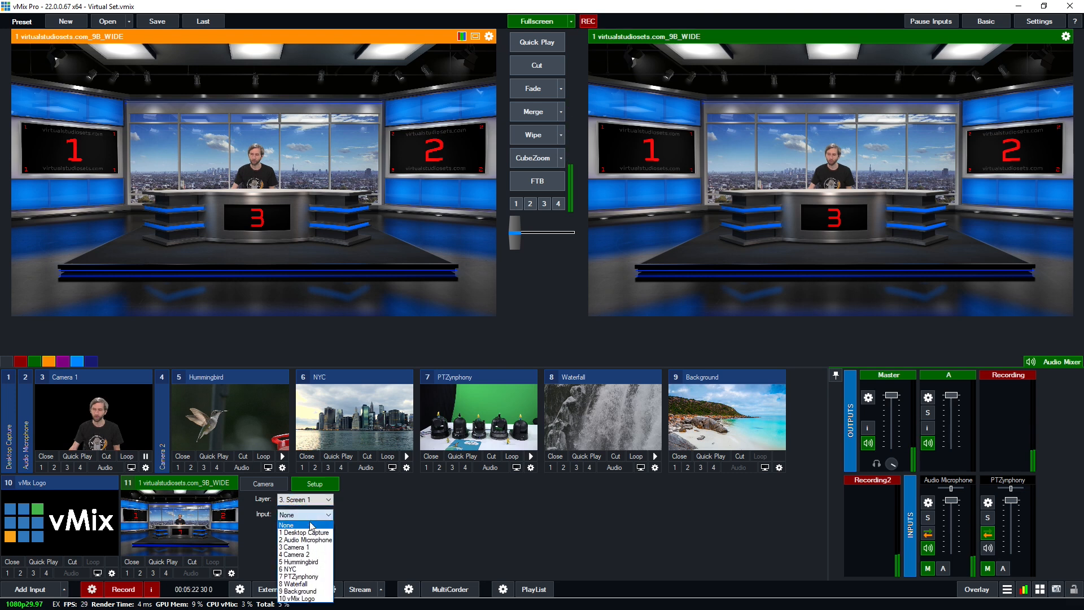
click(301, 561)
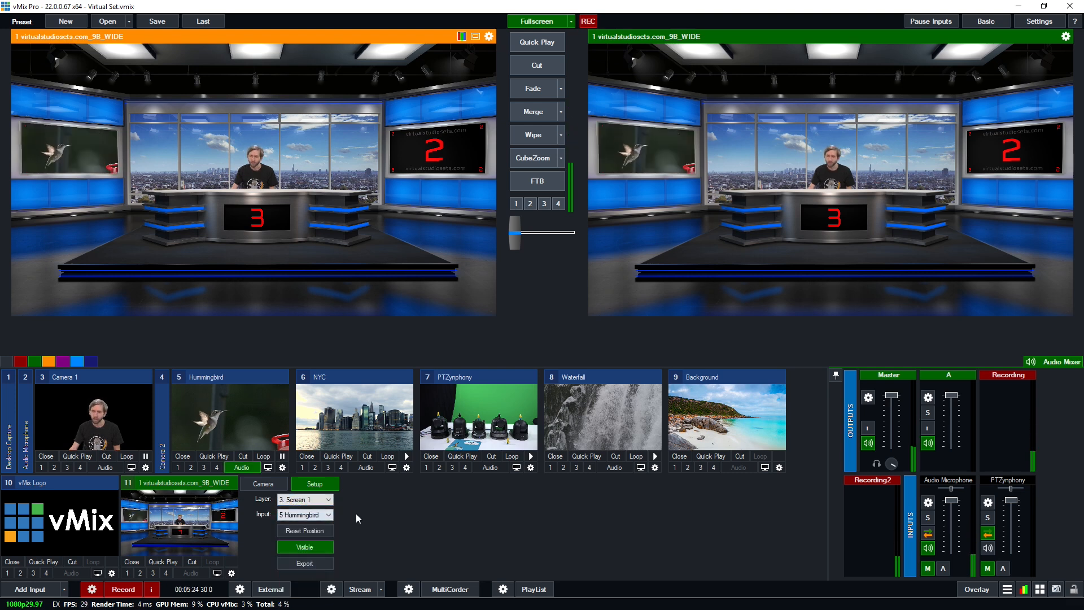
click(283, 457)
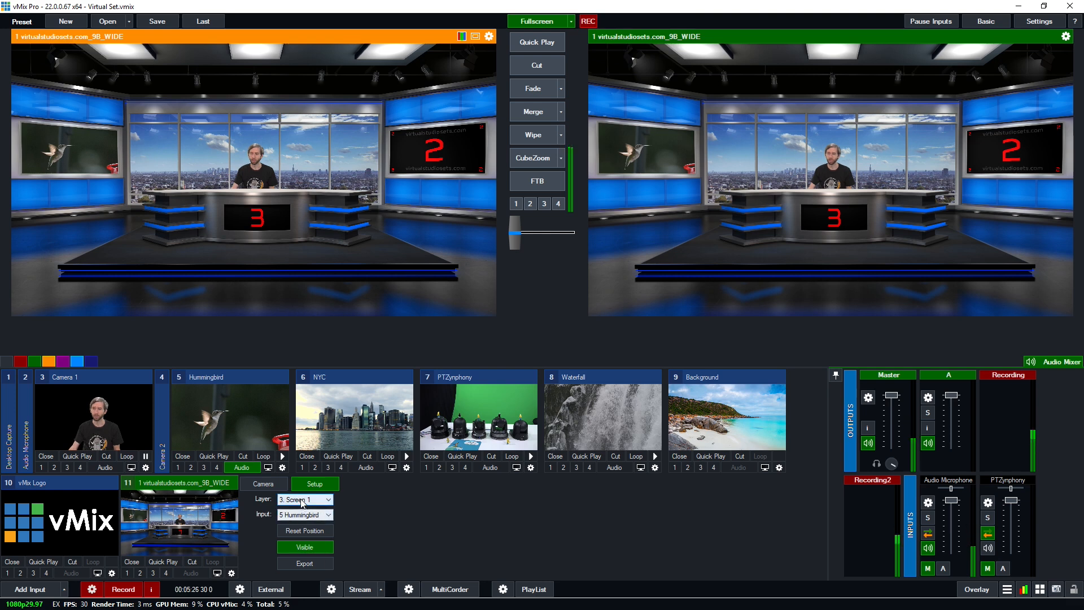
- Assign the PTZynphony video to the studio set's Screen 2 layer and pause its playback
click(309, 499)
click(315, 540)
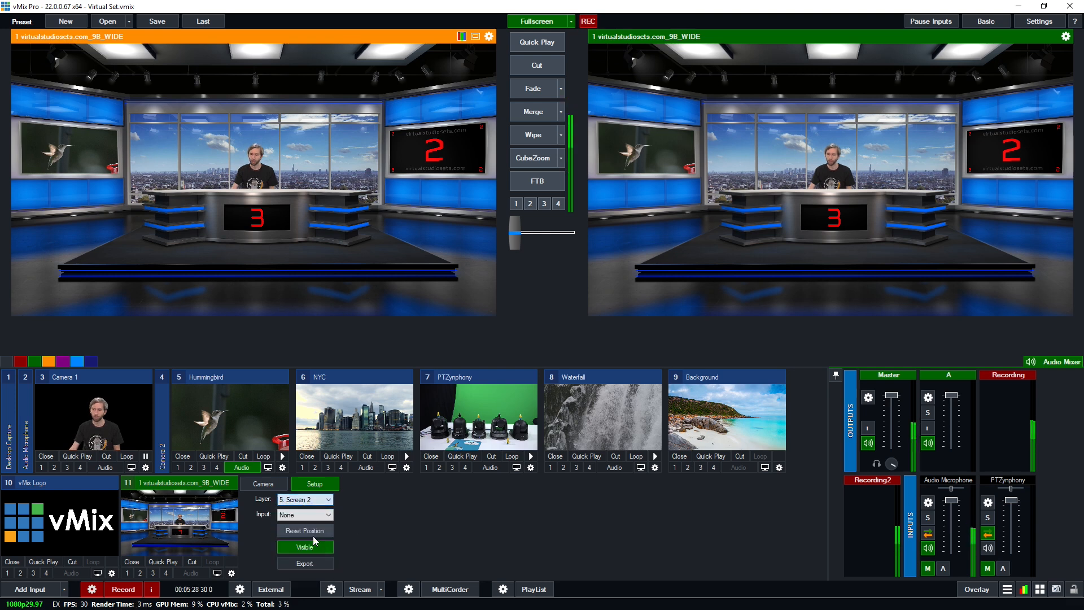
click(329, 515)
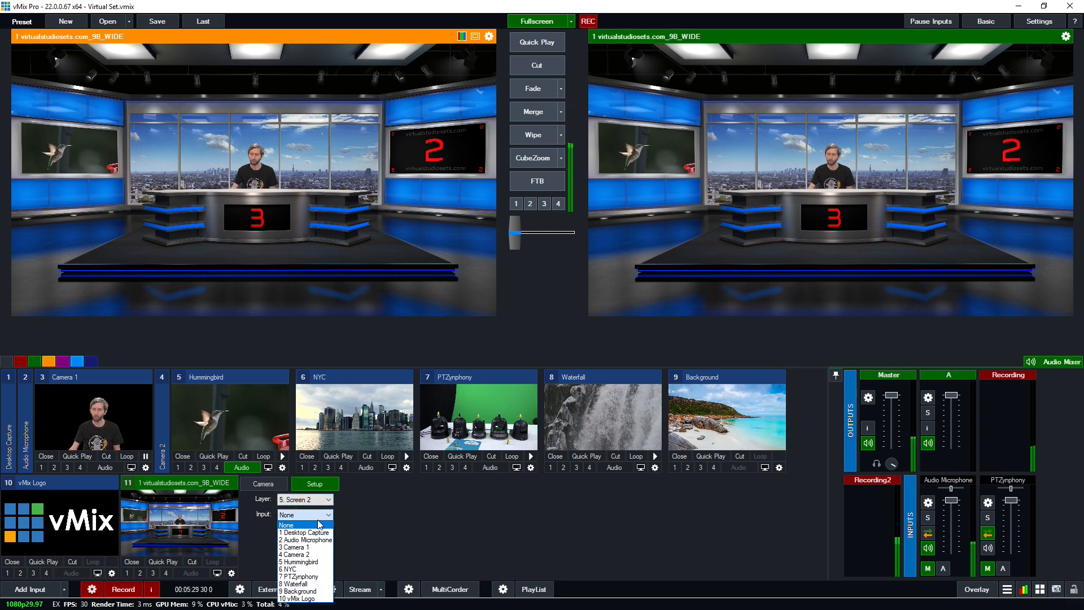
click(300, 577)
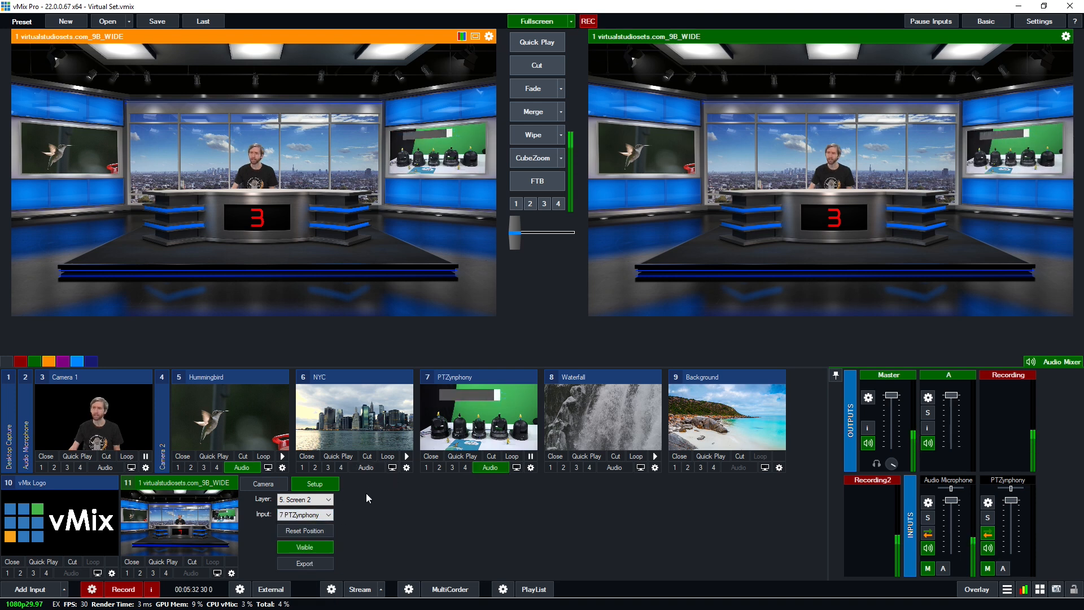
click(531, 457)
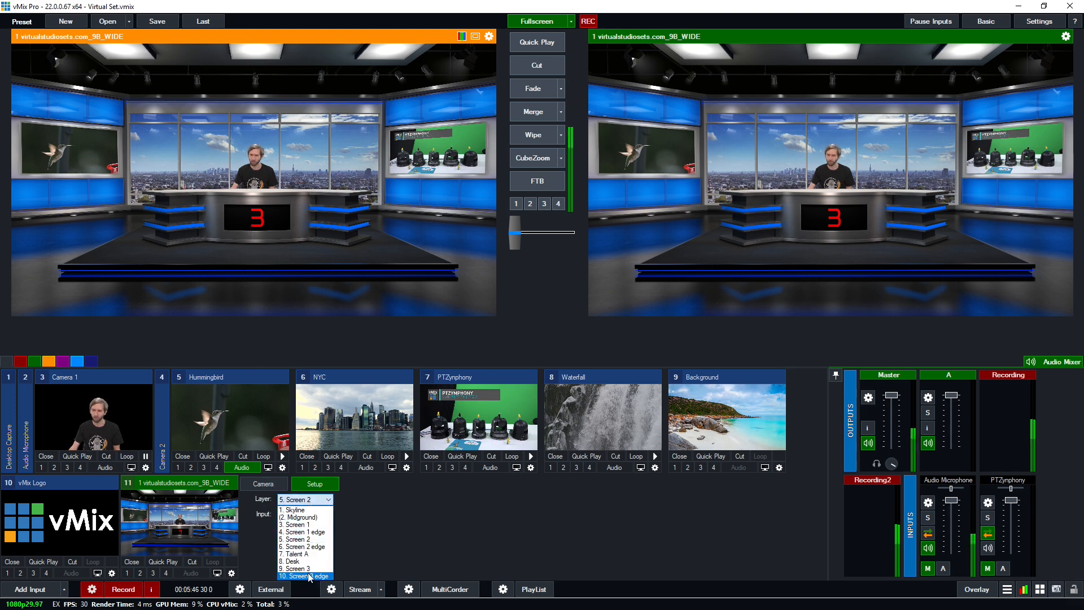
- Assign the vMix Logo input to the studio set's Screen 3 layer on the front of the desk
click(299, 568)
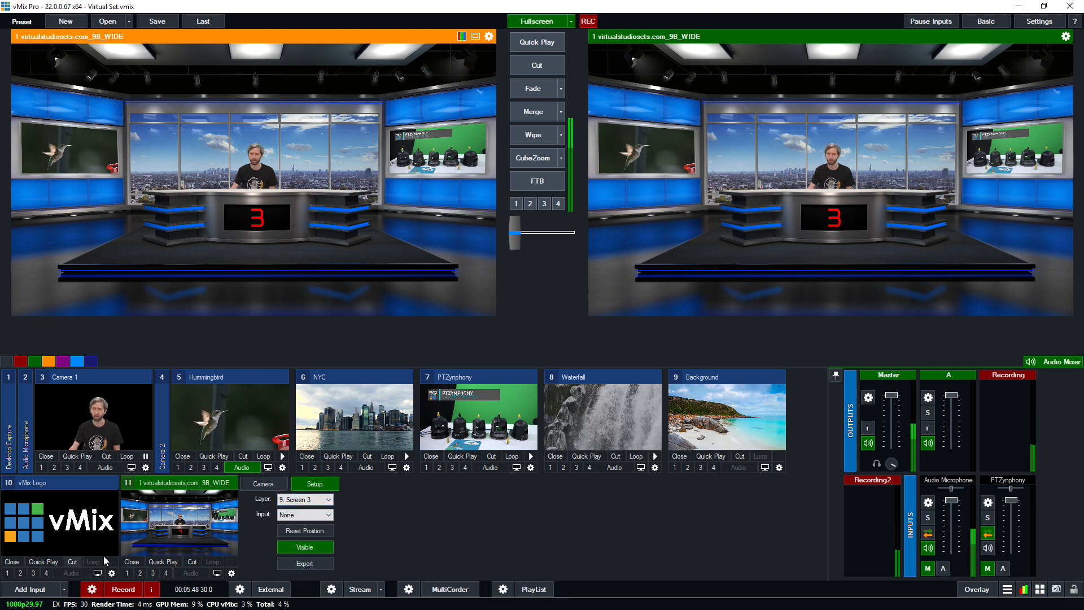
click(316, 515)
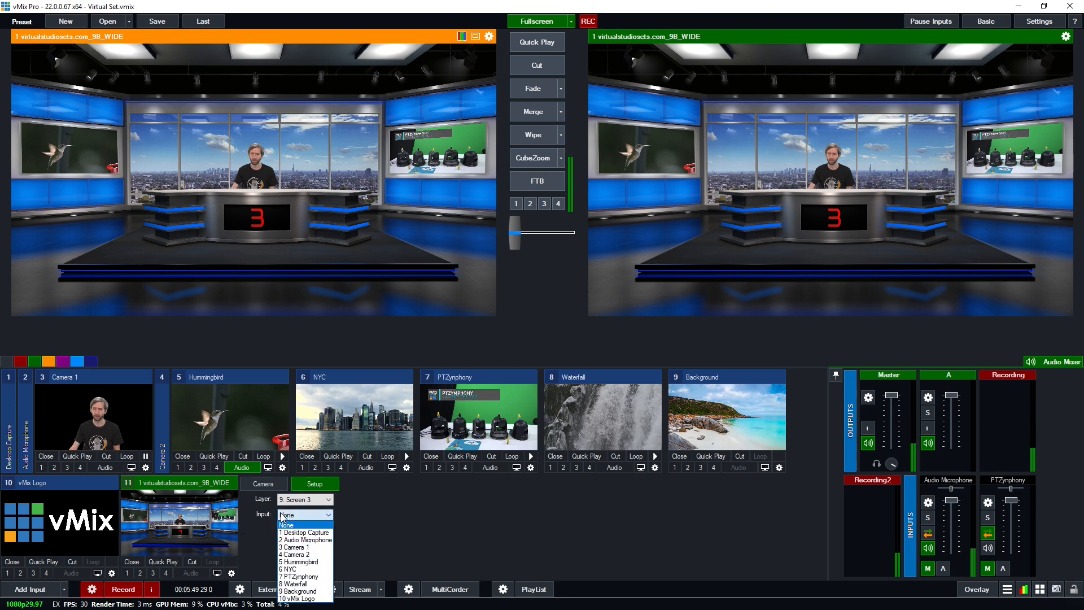
click(299, 599)
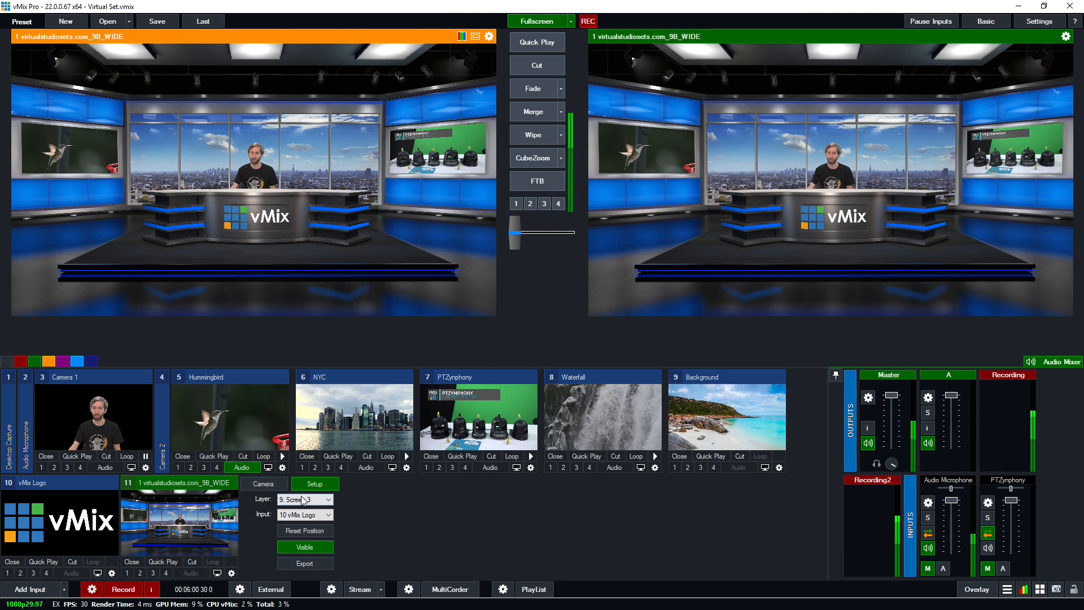
- Assign the Background image to the studio set's Skyline layer behind the windows
click(305, 499)
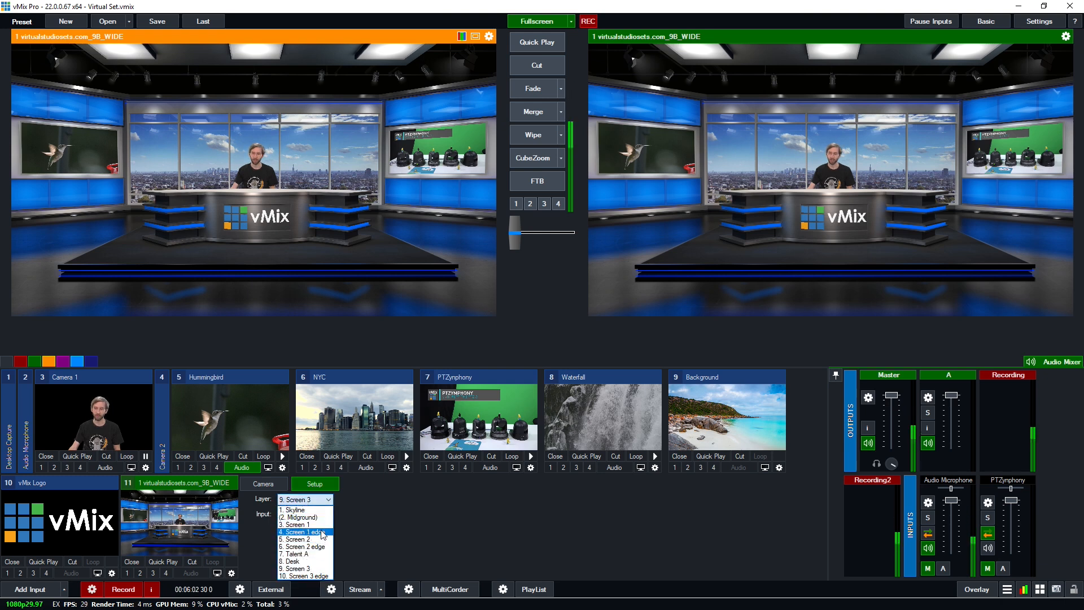
click(324, 510)
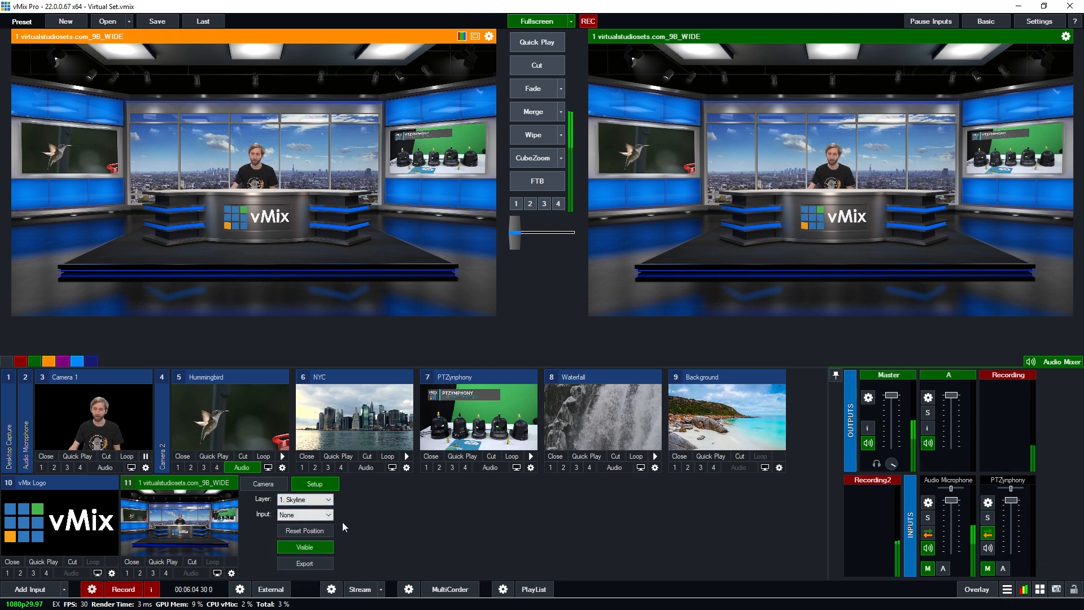
click(315, 517)
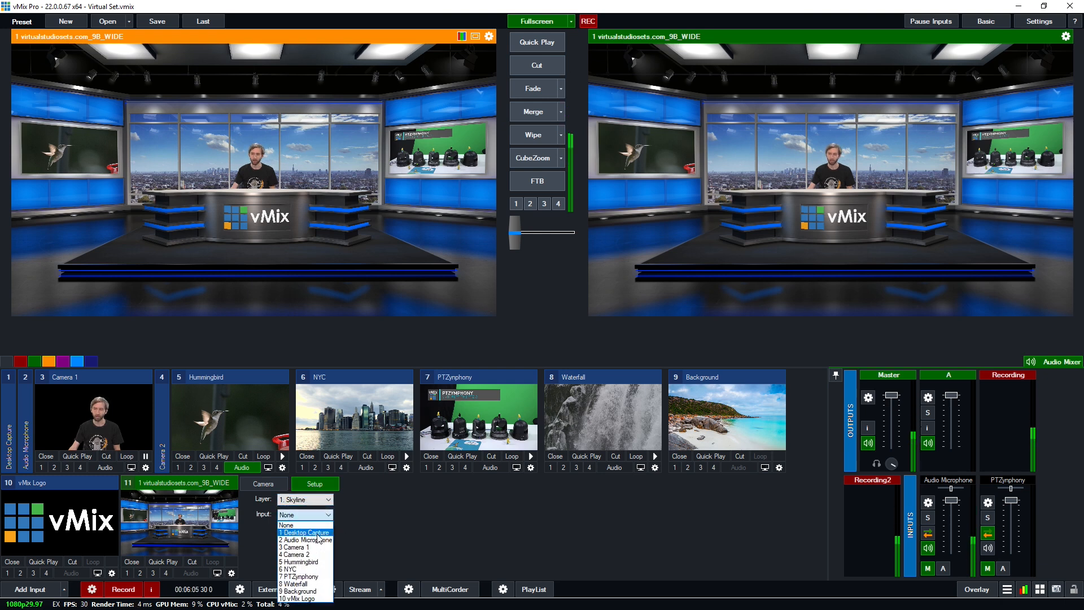
click(317, 591)
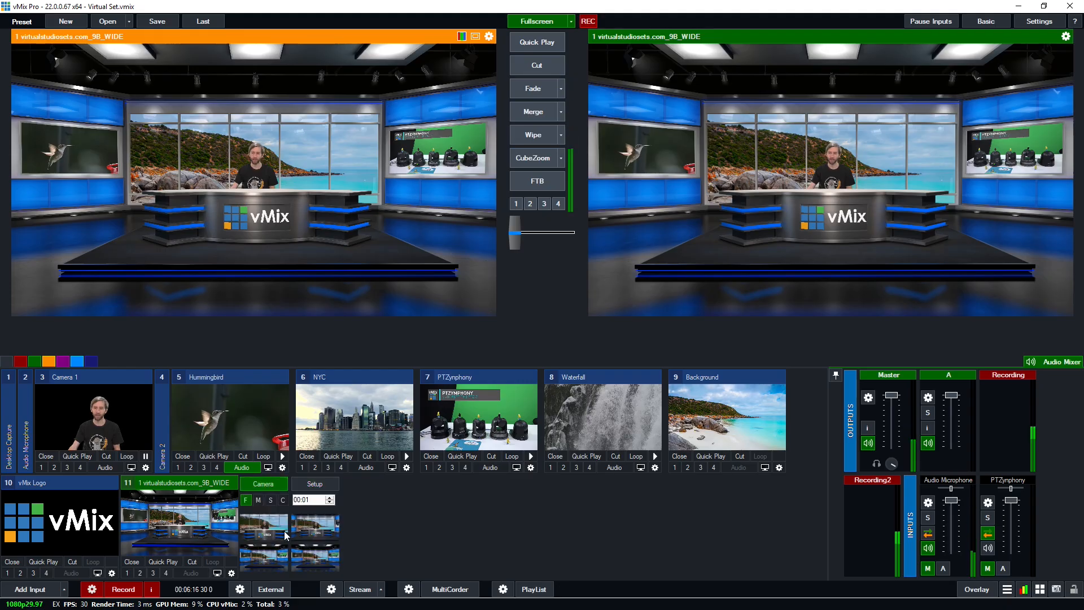
- Move the studio set's camera to the first preset and try the M and S transition speeds
click(285, 535)
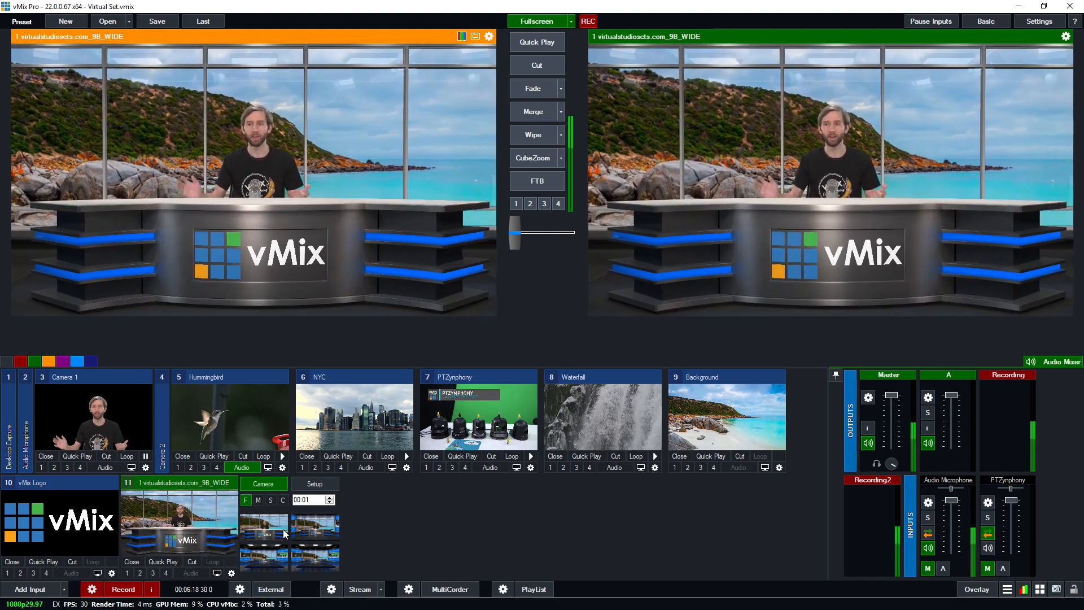
click(260, 501)
click(270, 500)
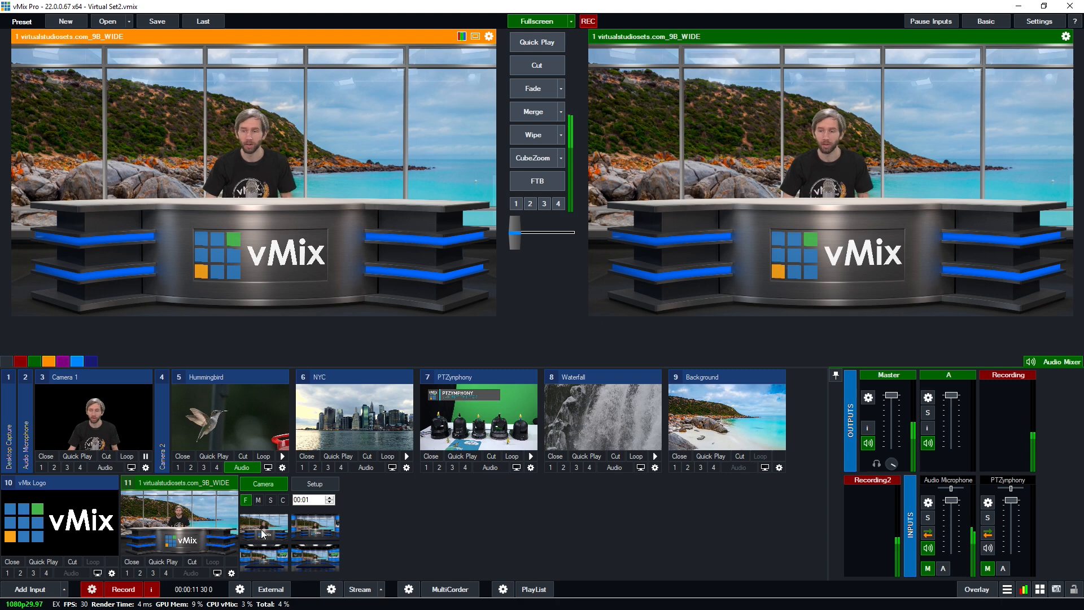
- Set the first camera preset's zoom to 2.098 and Pan X to 0.439, and test moving between the second and first presets
right_click(269, 532)
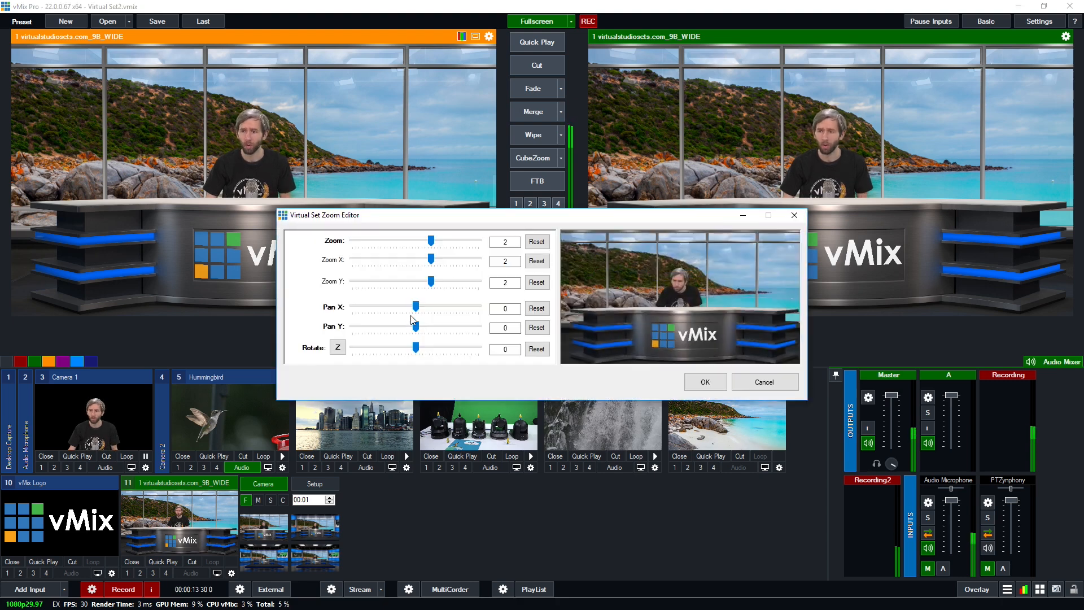
mouse_move(429, 244)
mouse_down()
mouse_move(416, 247)
mouse_move(433, 249)
mouse_up()
drag(419, 312, 434, 313)
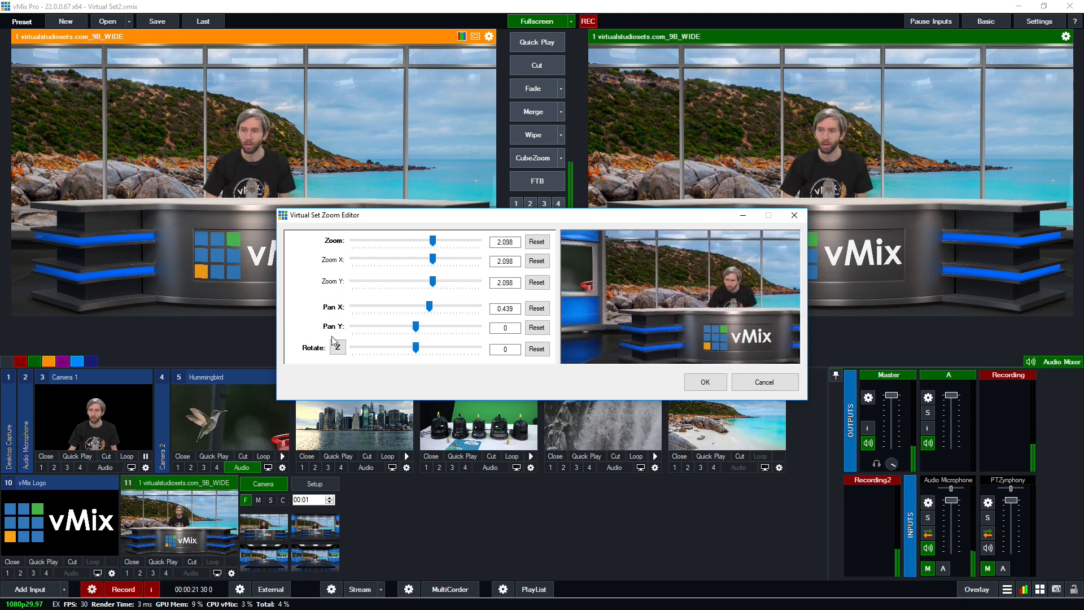
click(701, 384)
click(319, 533)
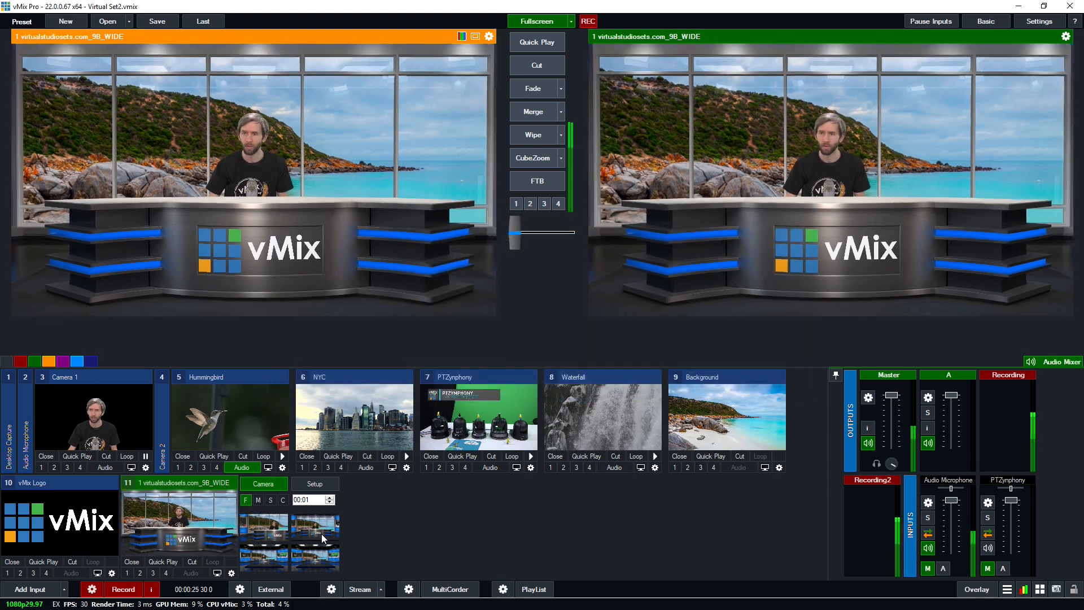
click(258, 523)
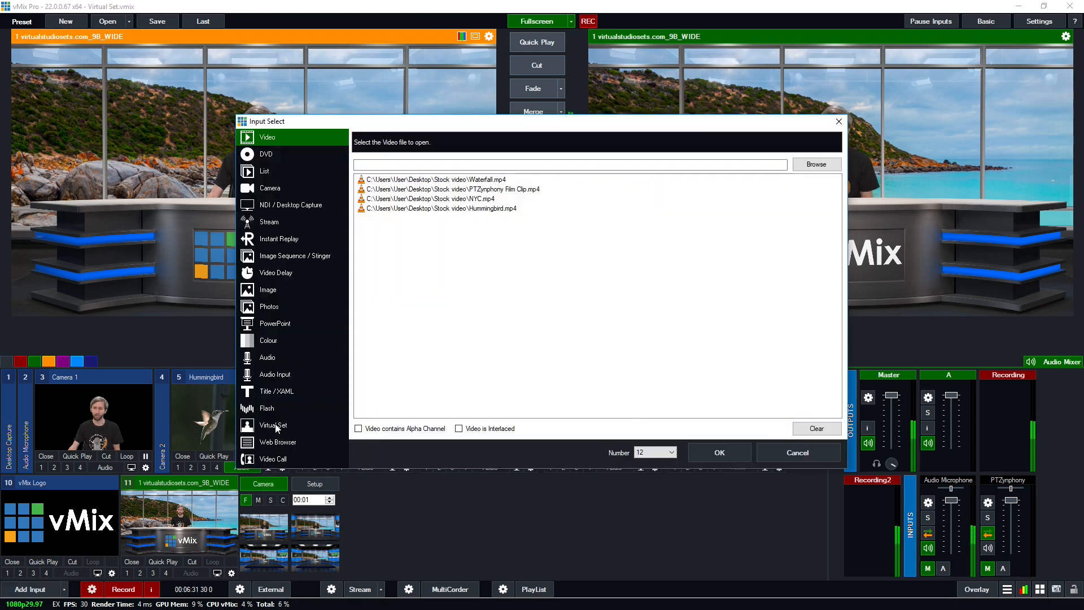
- Add the WDoubleBox-Blur virtual set as input 12
click(274, 426)
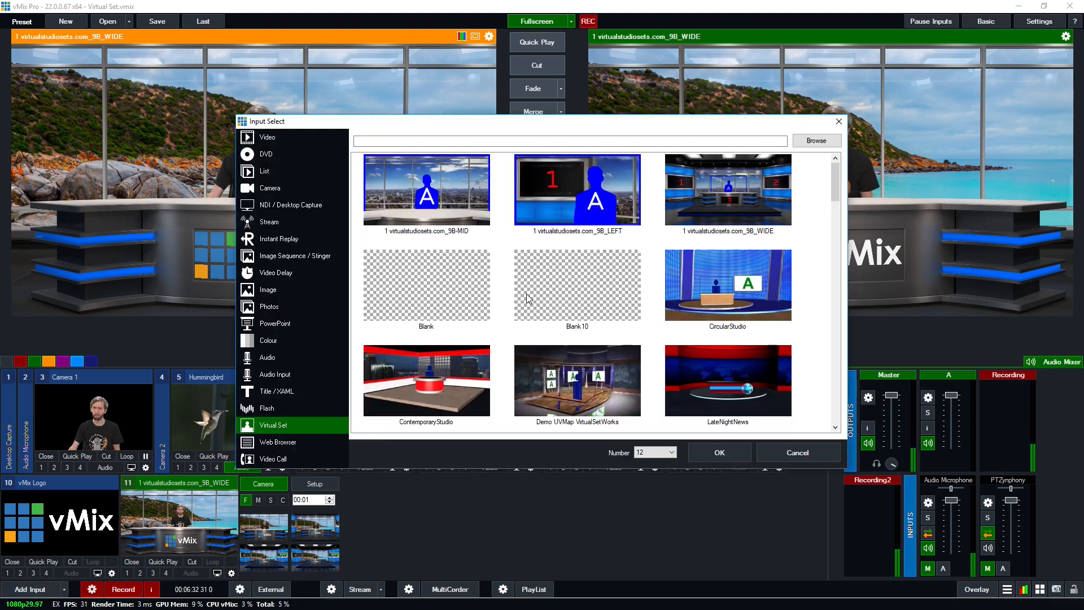
scroll(750, 248, down, 3)
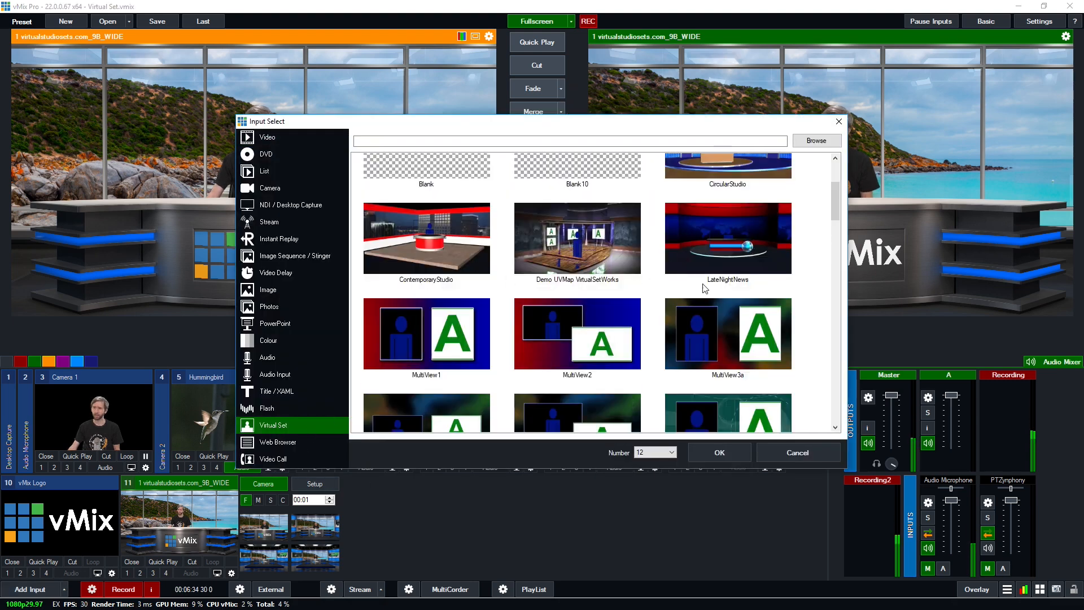
scroll(727, 300, down, 3)
scroll(632, 310, down, 5)
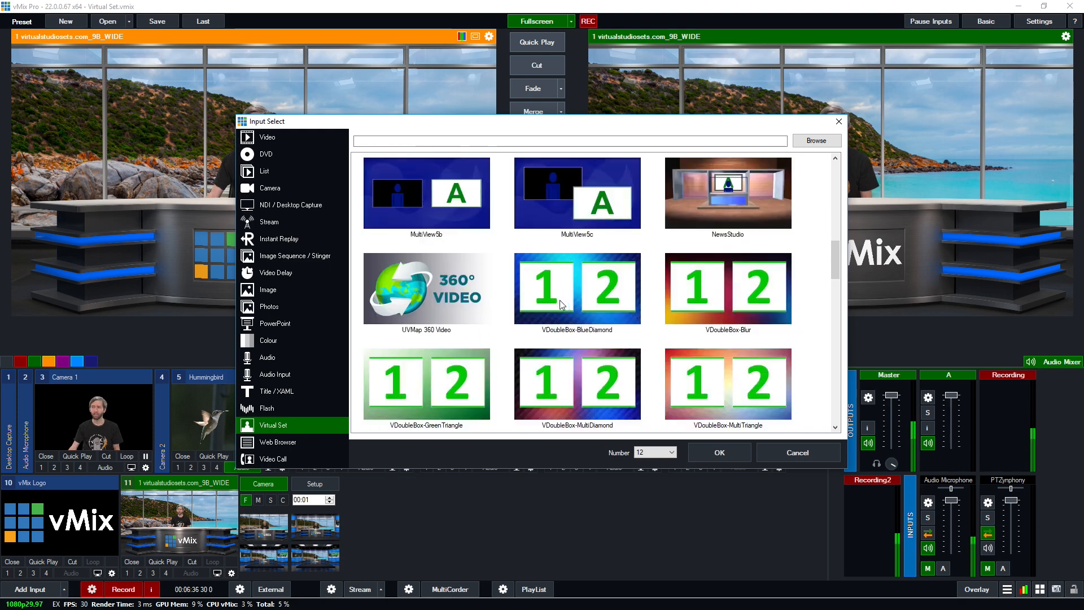
scroll(626, 319, down, 5)
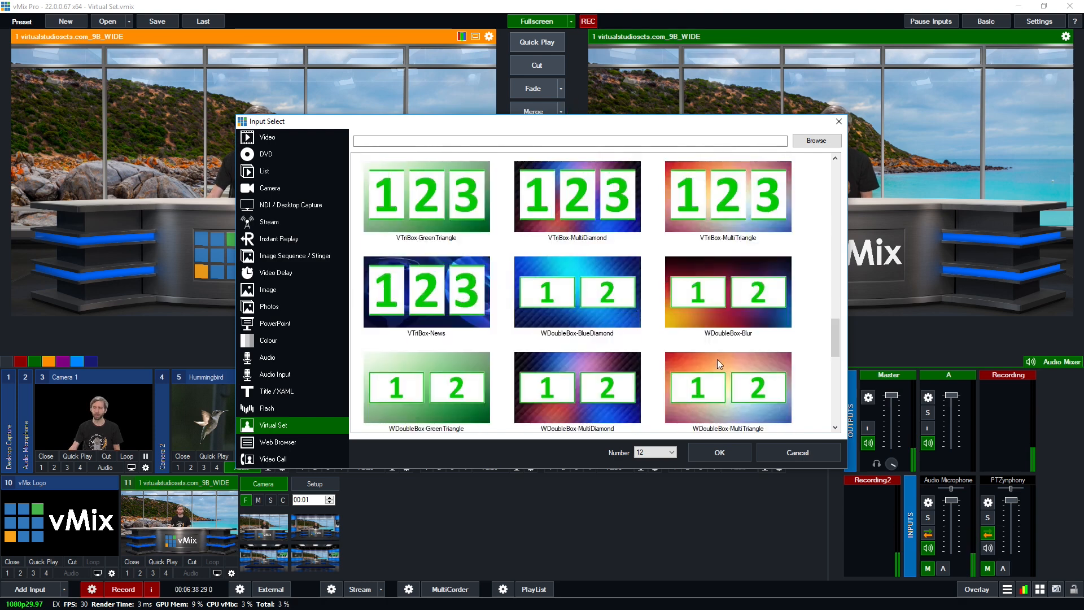
click(745, 296)
click(726, 452)
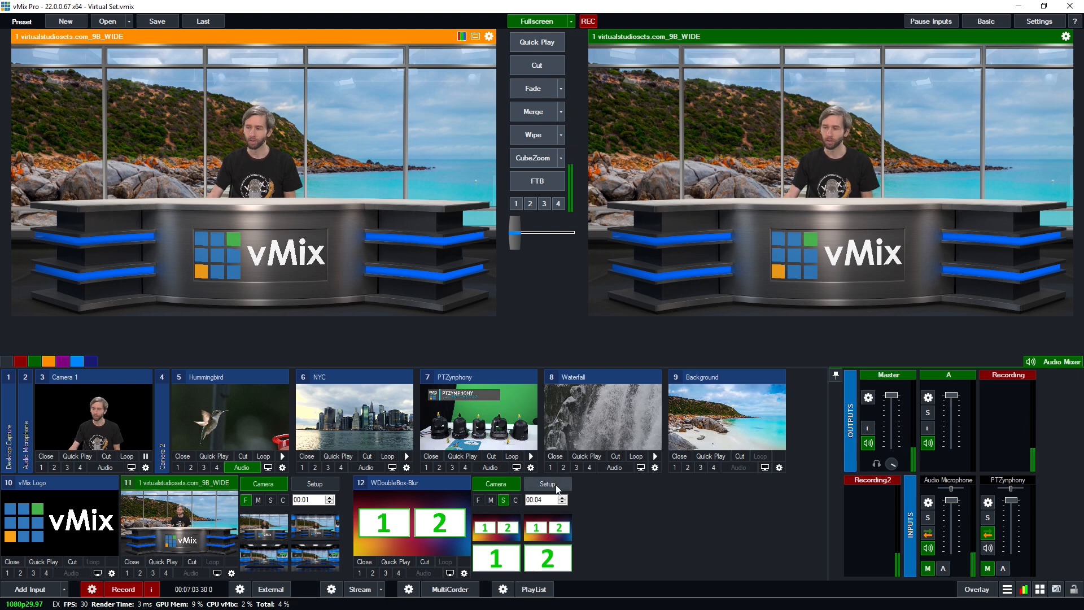
- Assign the NYC video to the Box1 layer of the WDoubleBox-Blur set
click(547, 484)
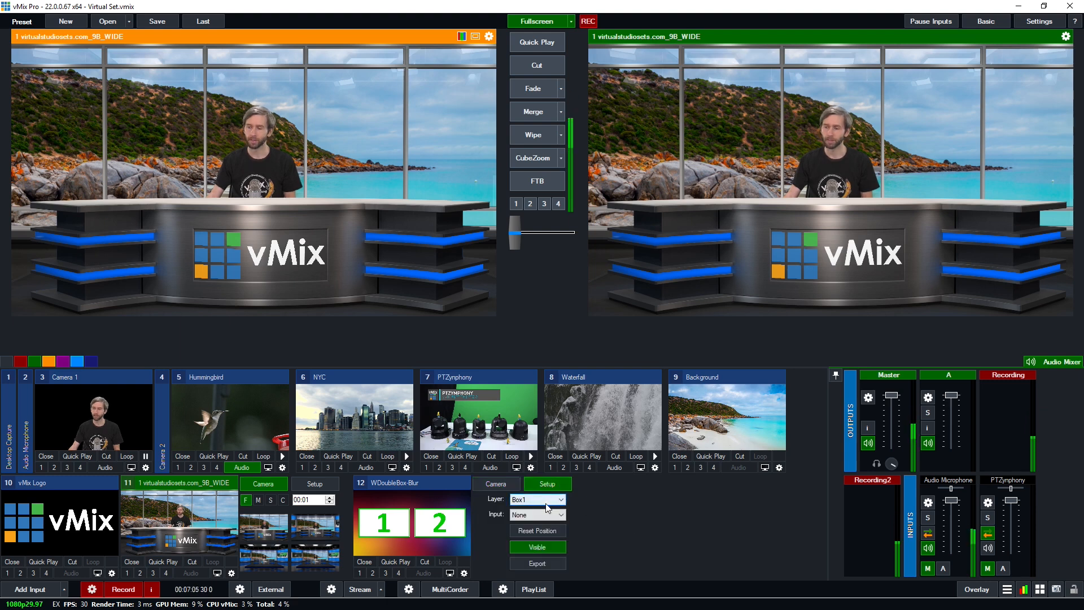
click(528, 501)
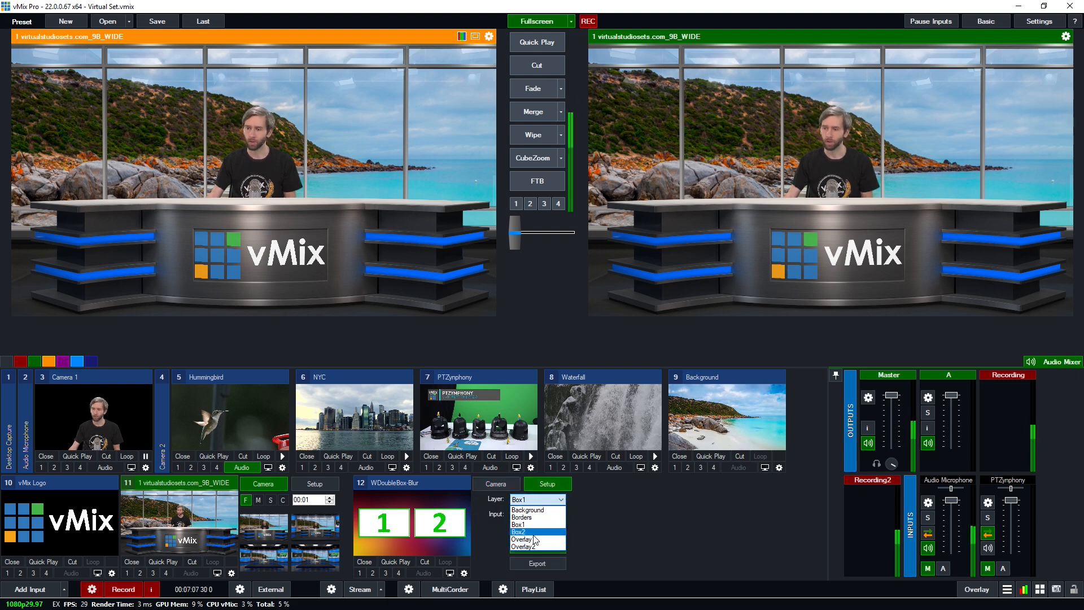
click(534, 515)
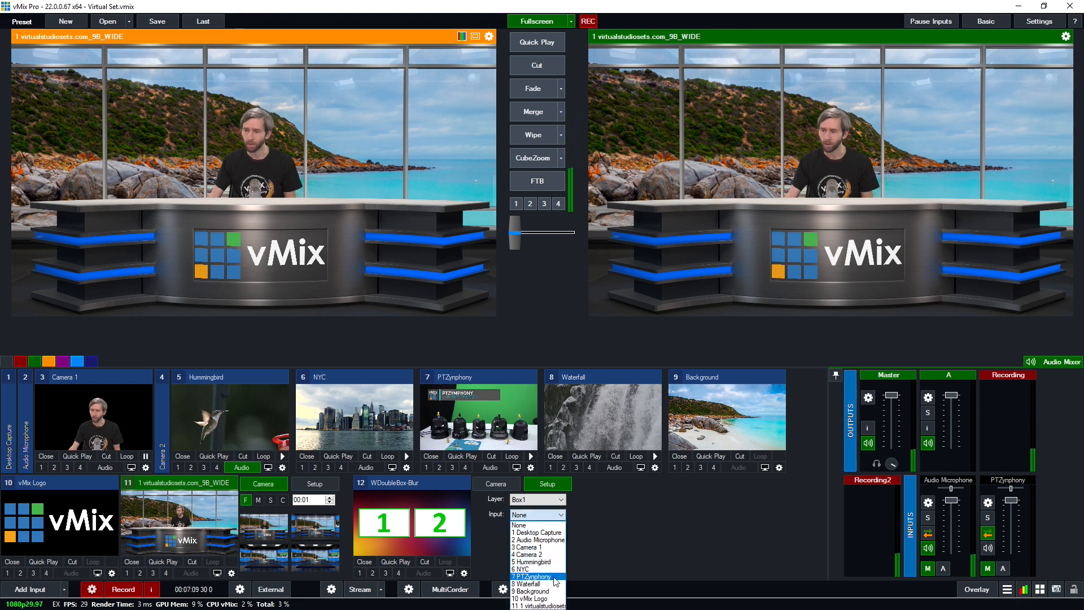
click(548, 566)
click(550, 518)
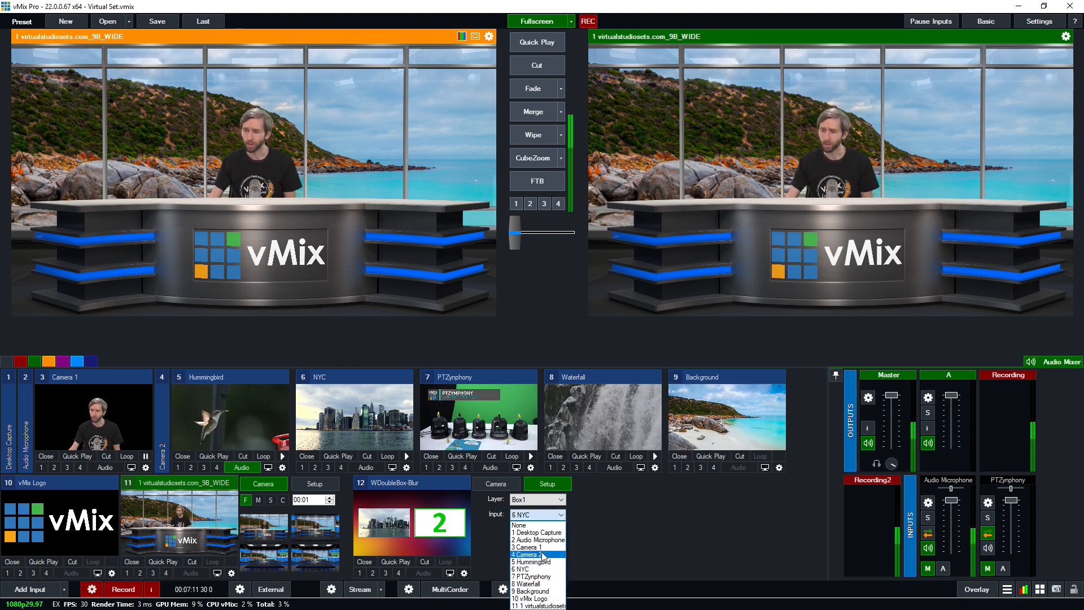
click(553, 515)
- Assign the PTZynphony video to the Box2 layer of the WDoubleBox-Blur set
click(552, 501)
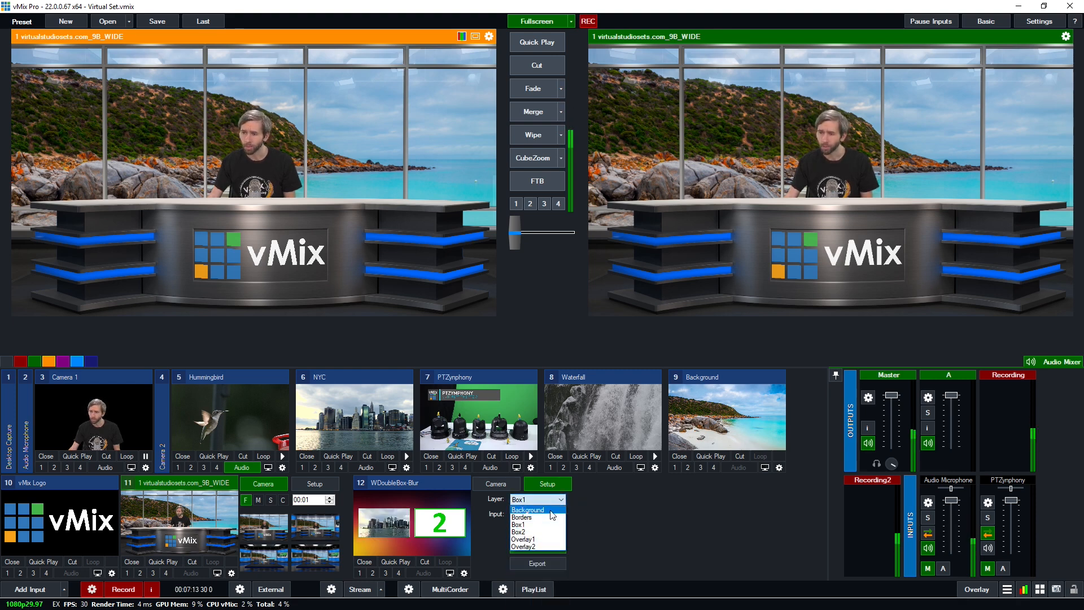
click(543, 516)
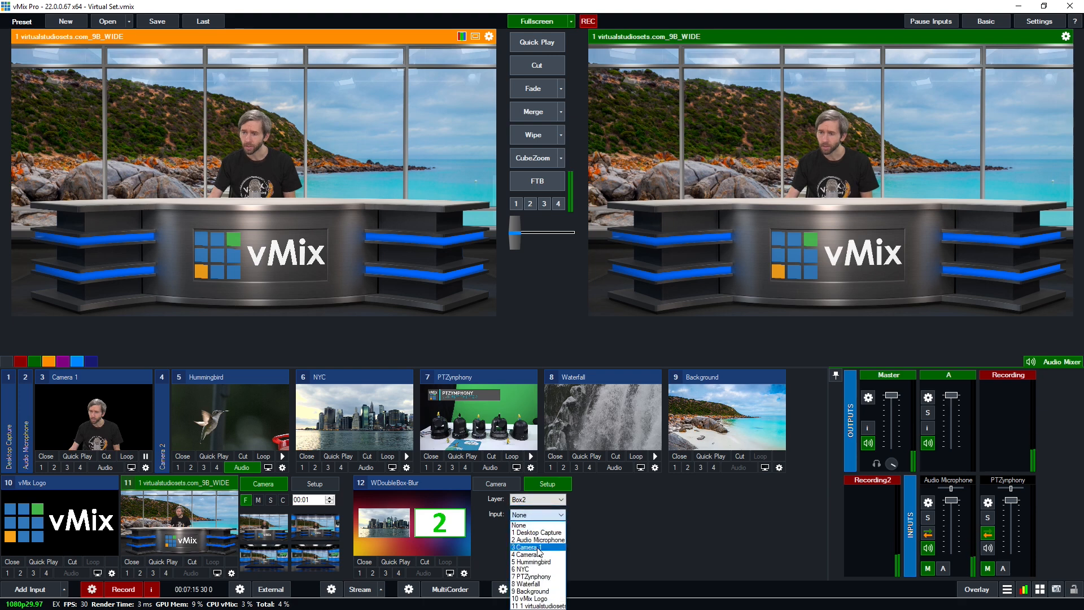
click(539, 575)
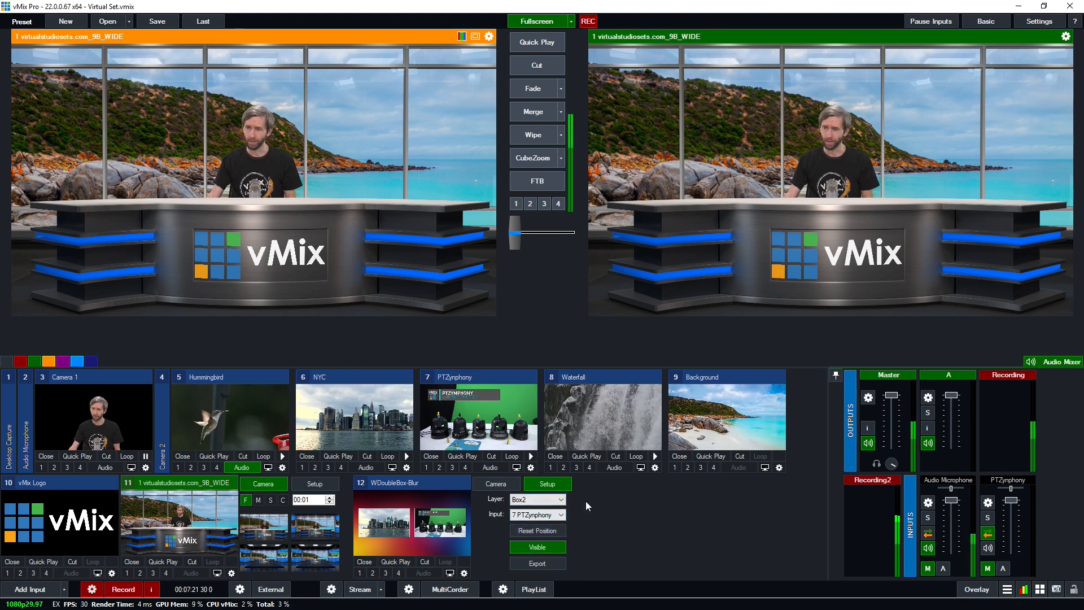
- Assign the Background image to the Background layer of the WDoubleBox-Blur set and send the set to preview
click(541, 499)
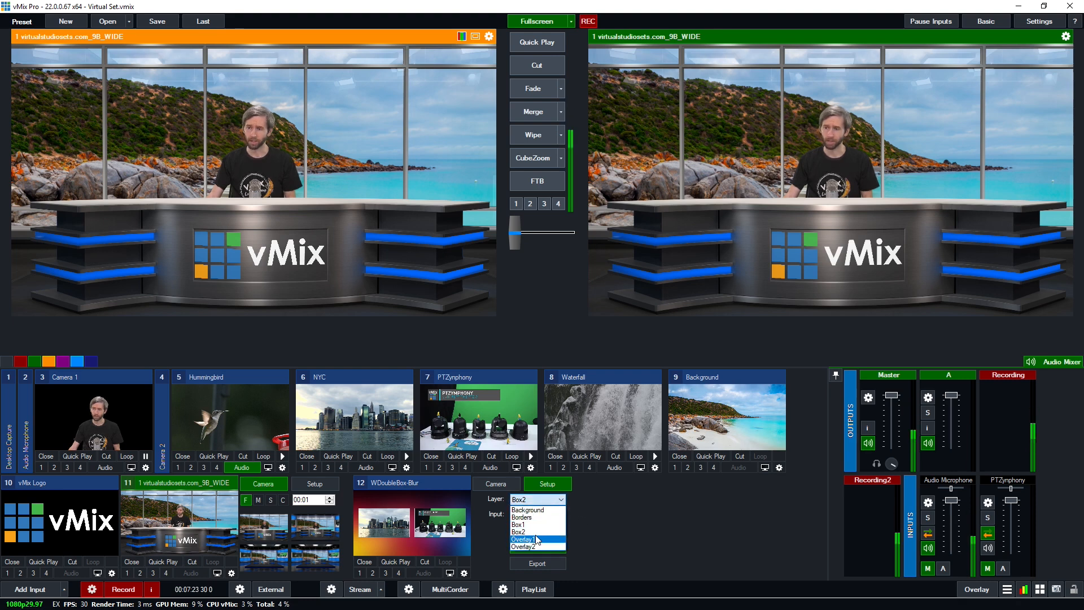
click(537, 515)
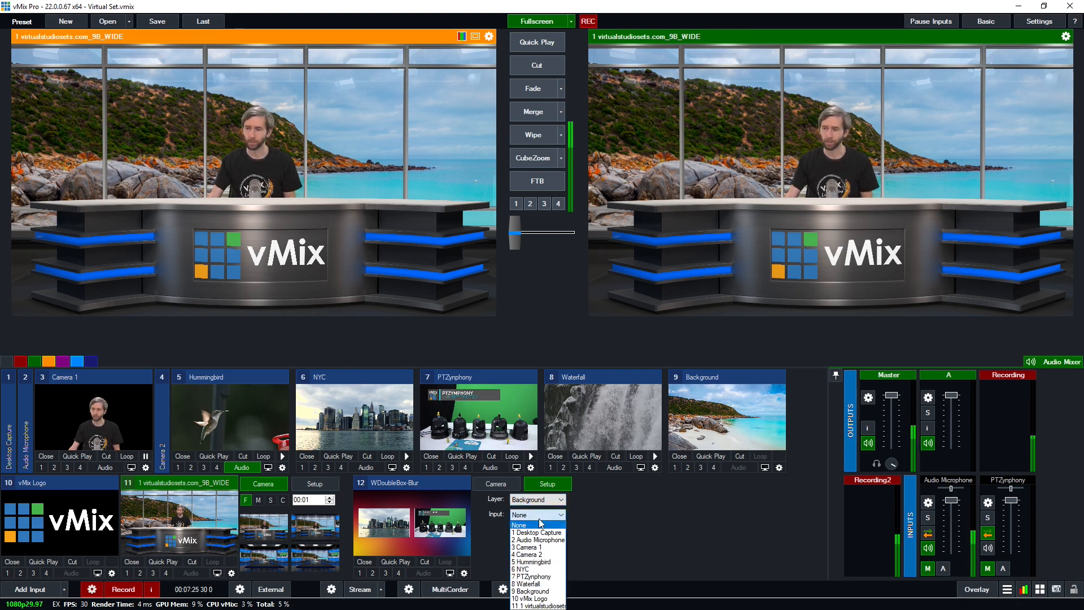
click(553, 591)
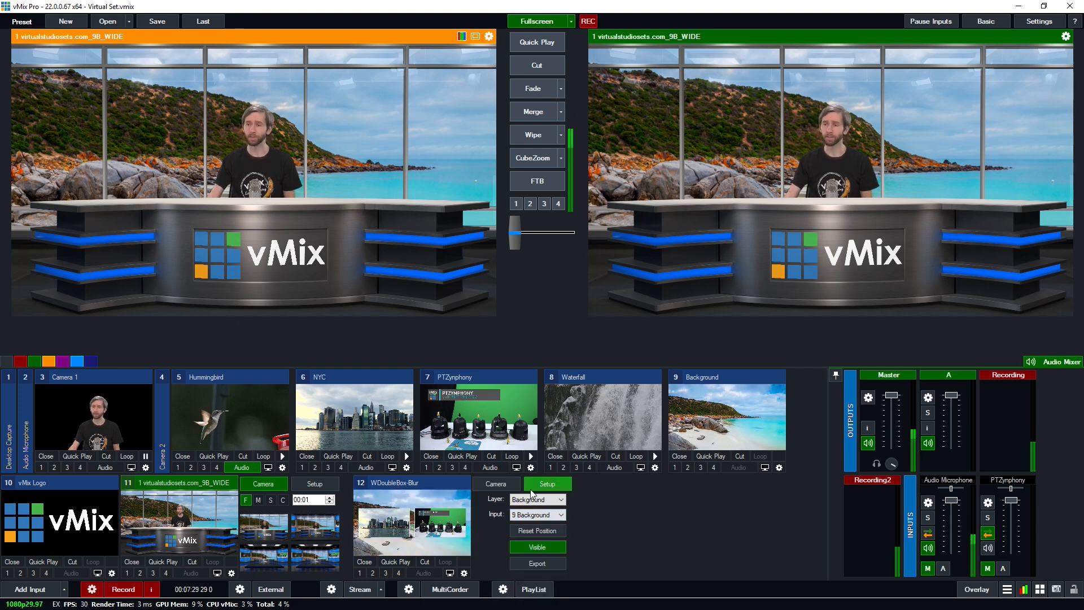
click(433, 515)
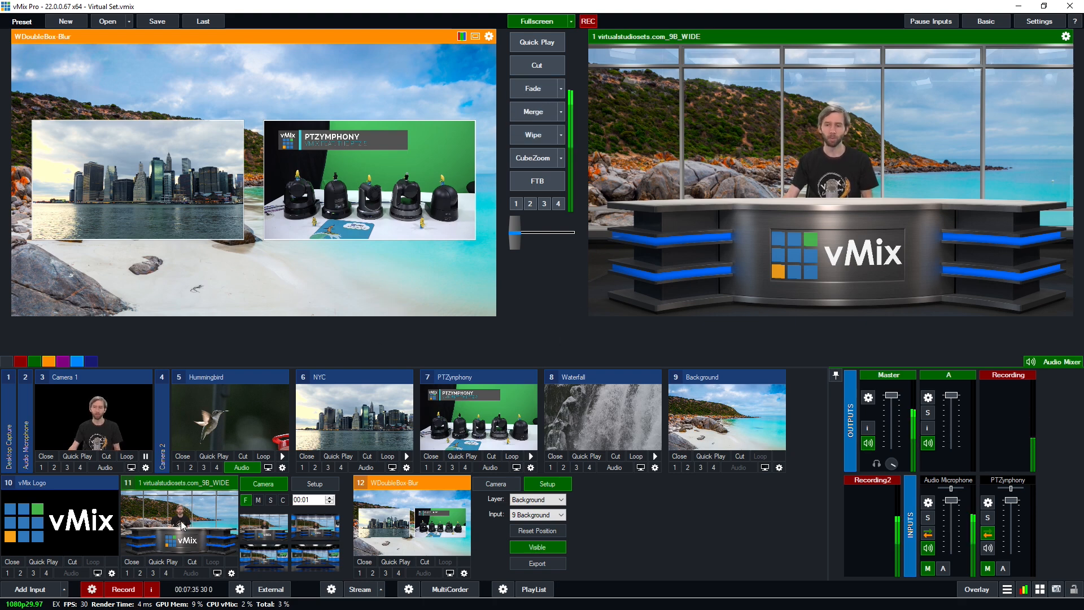
- Browse the virtual set templates offered for a new input, and close the selection without adding one
click(22, 590)
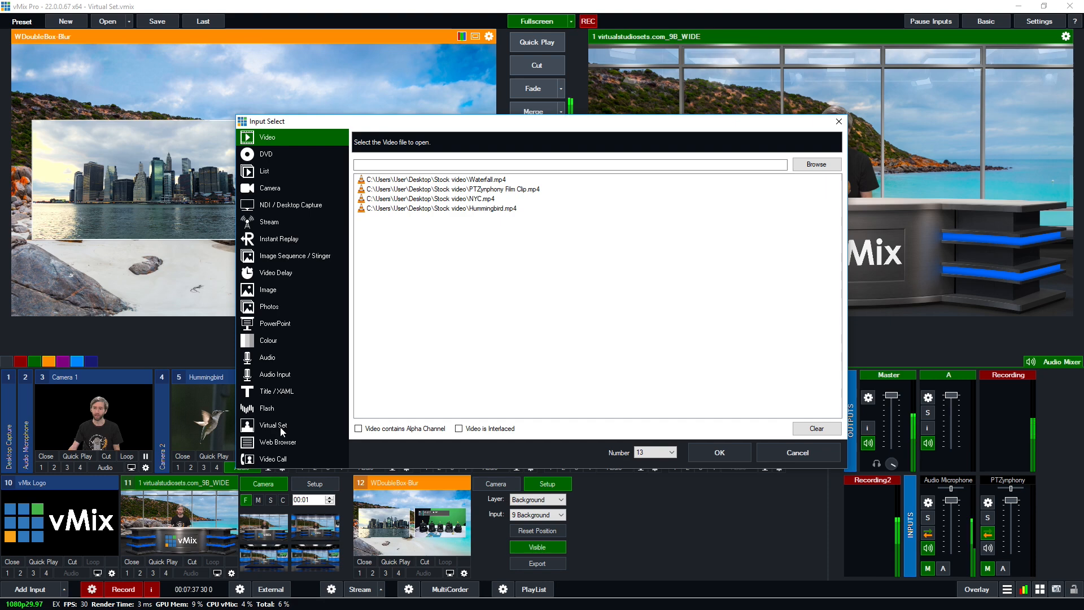
click(280, 427)
scroll(565, 344, down, 10)
scroll(612, 343, down, 4)
scroll(632, 367, up, 3)
click(776, 453)
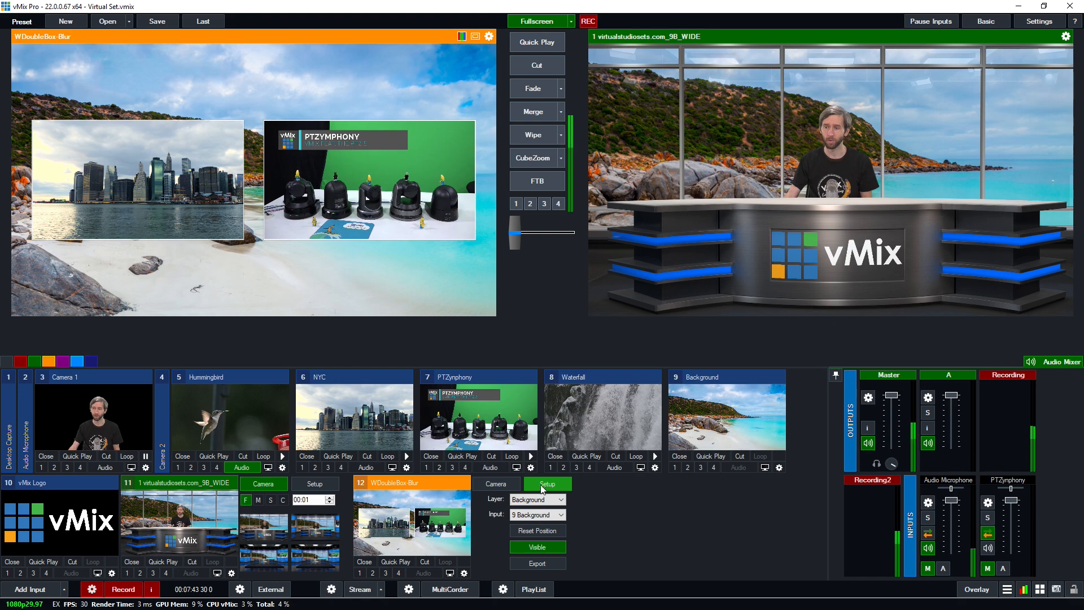
- Preview the WDoubleBox-Blur set's camera presets, switching between the double-box and single-box views at slow (S) and fast (F) movement speeds
click(496, 483)
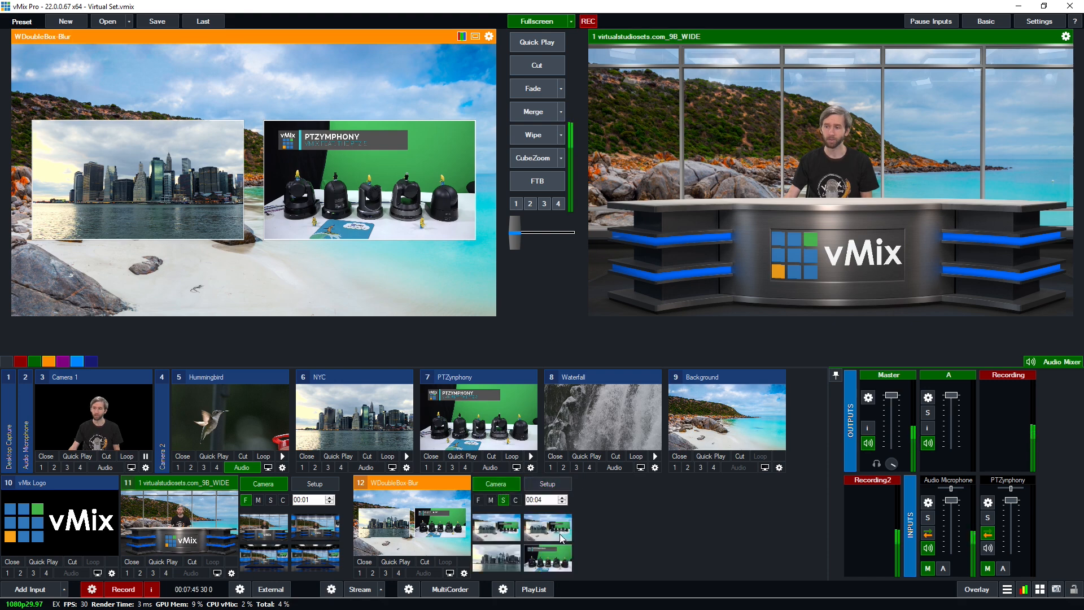
click(551, 554)
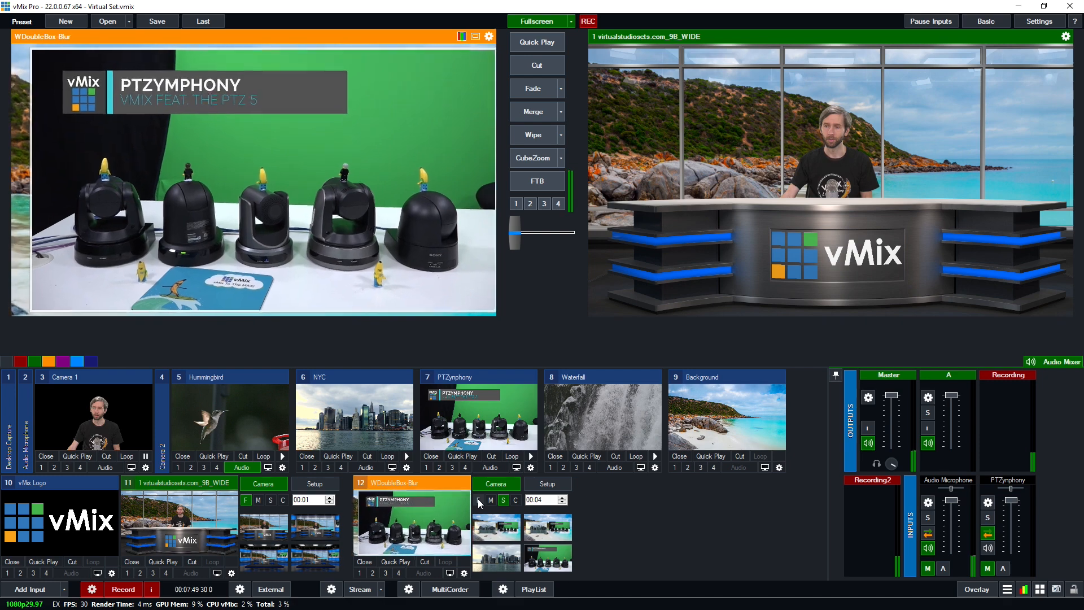
click(551, 536)
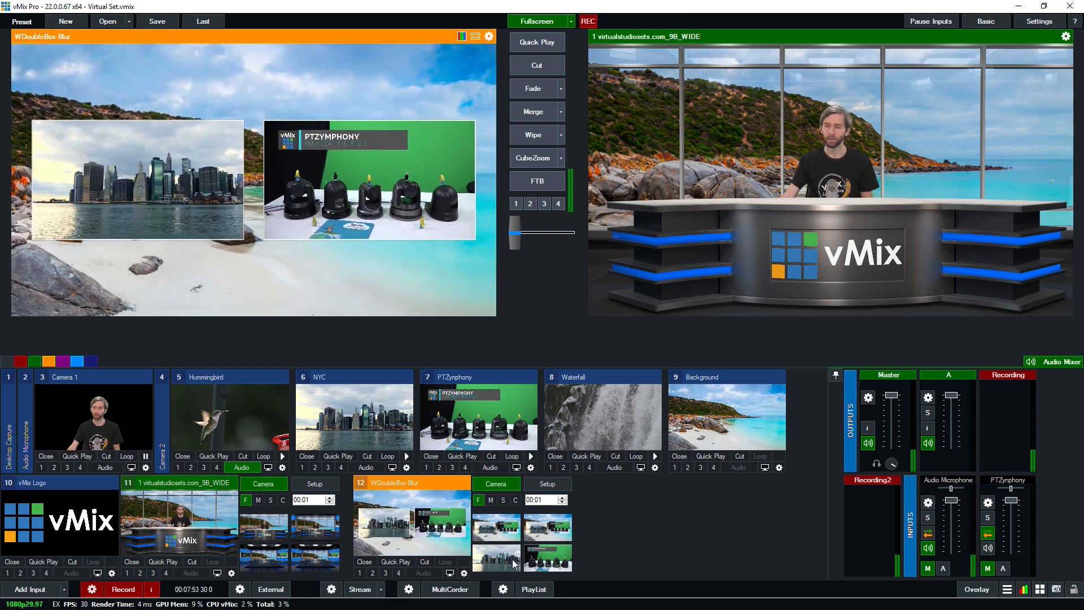
click(513, 562)
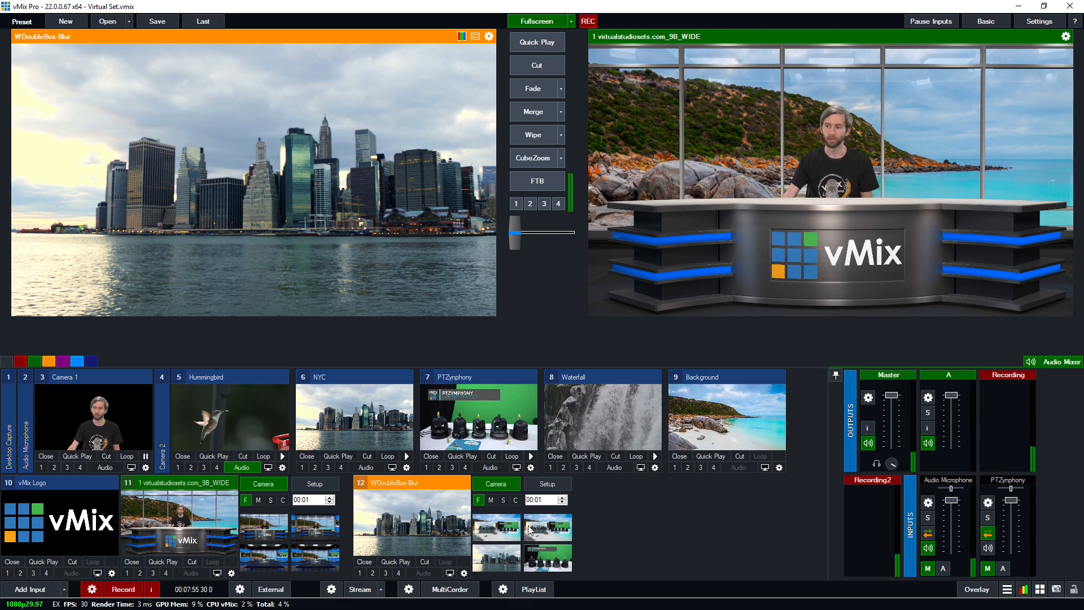
click(530, 530)
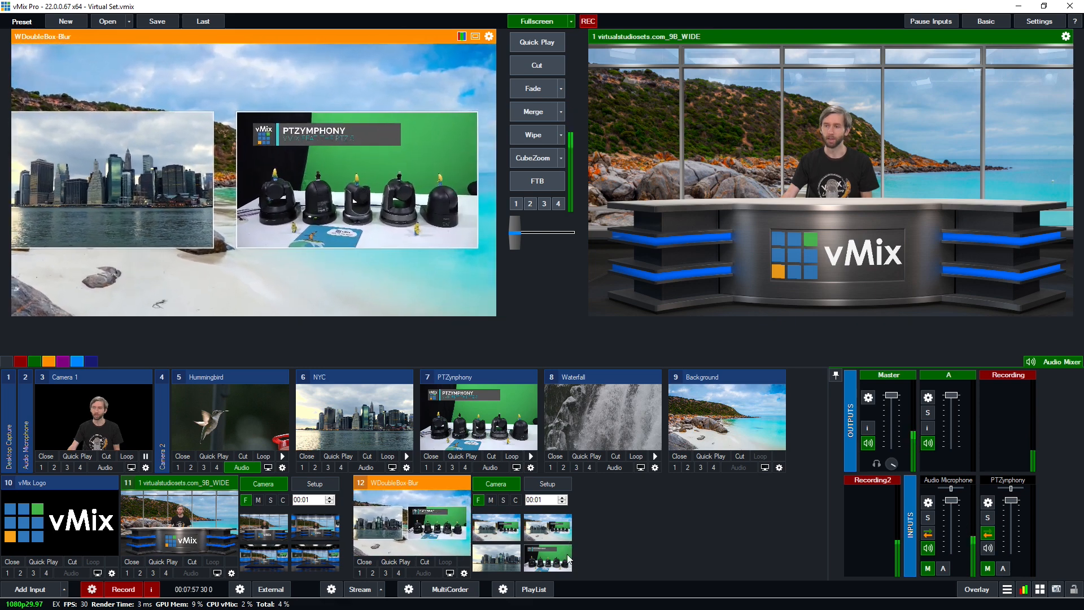
click(567, 557)
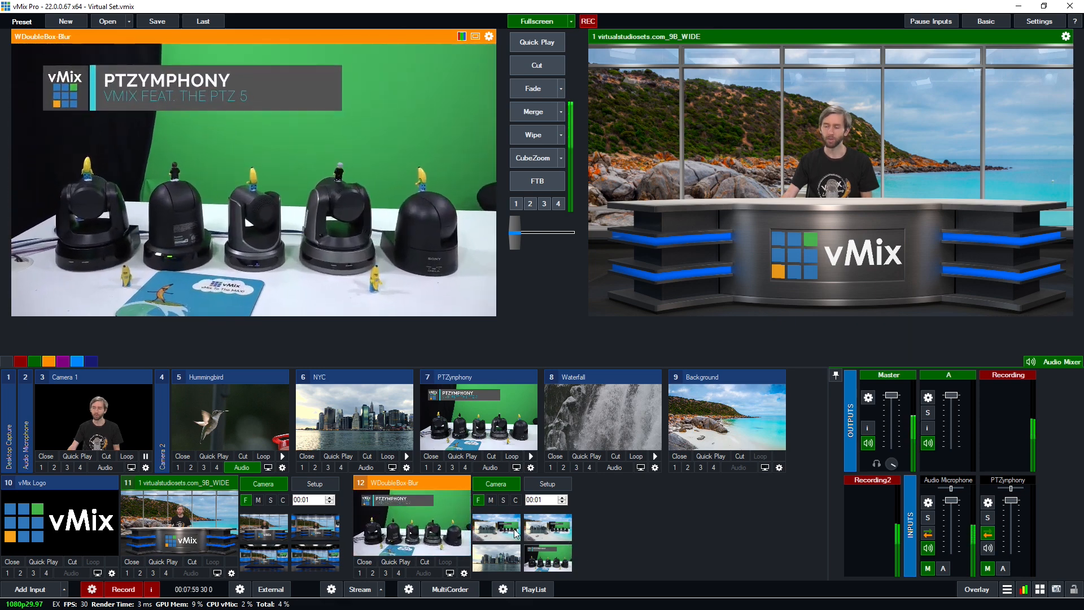
click(513, 532)
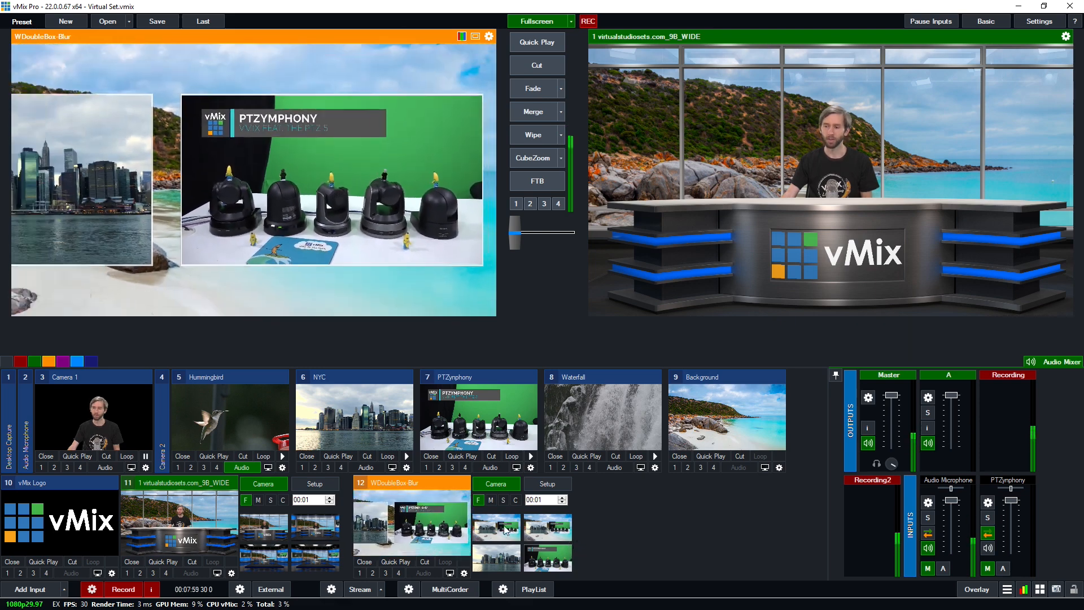
- Remove the WDoubleBox-Blur input and add the Blank virtual set as input 12
click(364, 561)
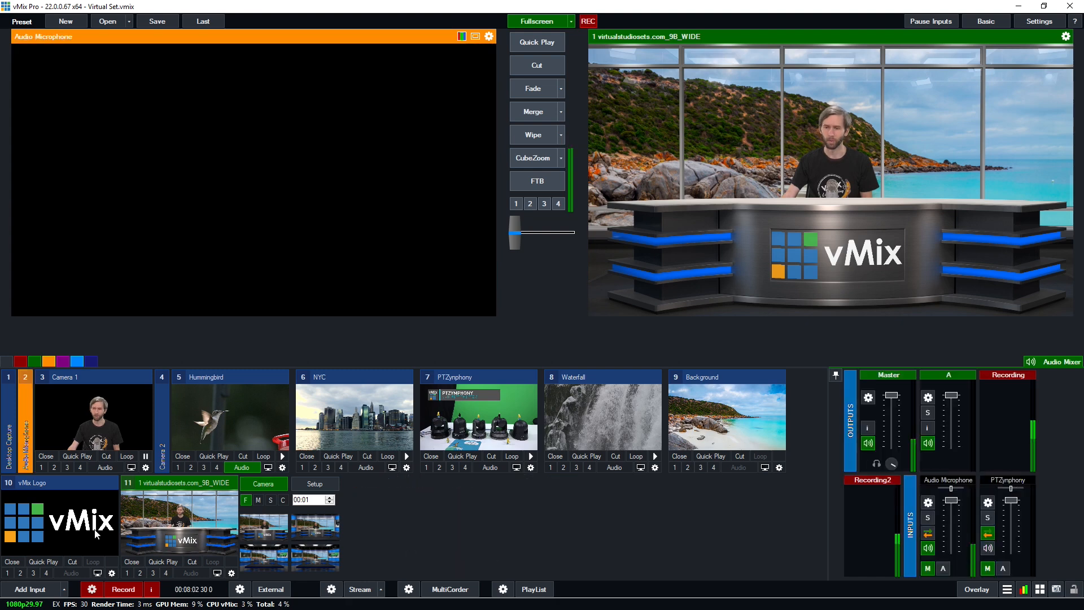
click(34, 588)
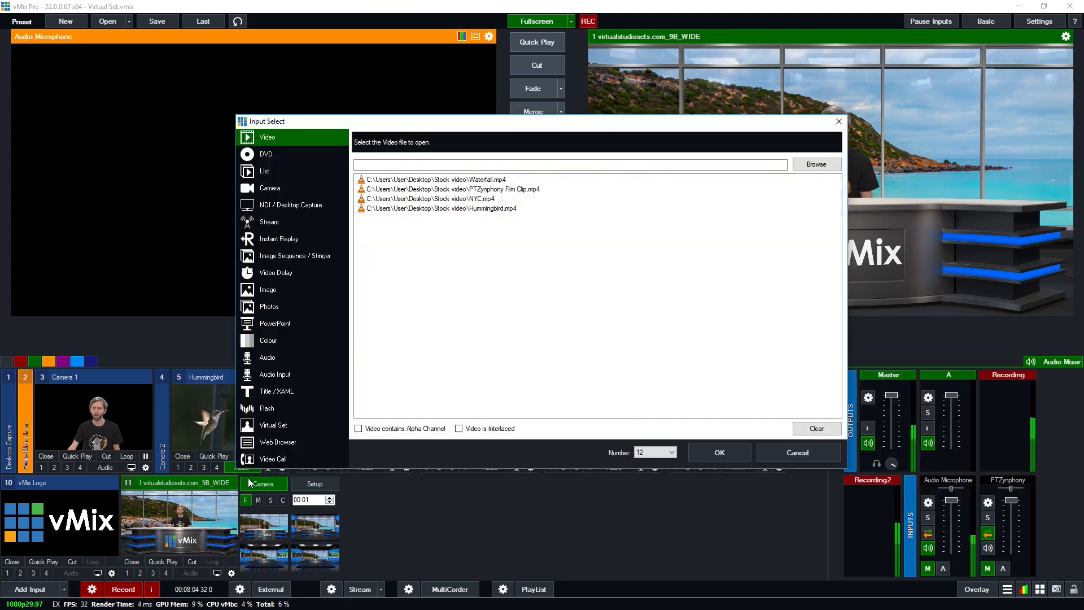
click(286, 427)
click(464, 312)
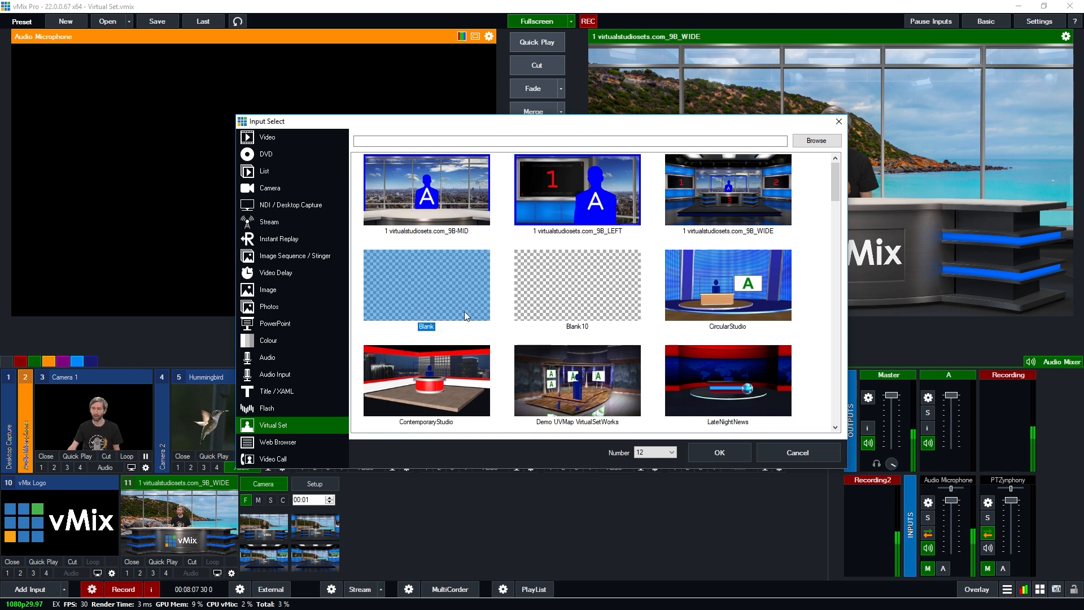
click(719, 452)
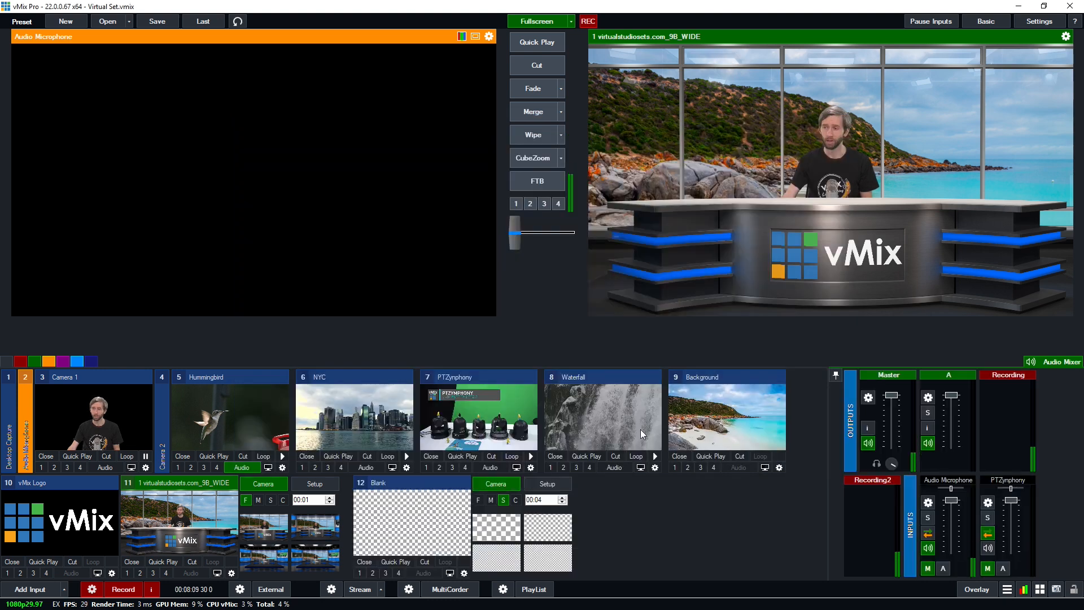
- Assign the Background image to the Background layer of the Blank set and send the set to preview
click(545, 486)
click(541, 516)
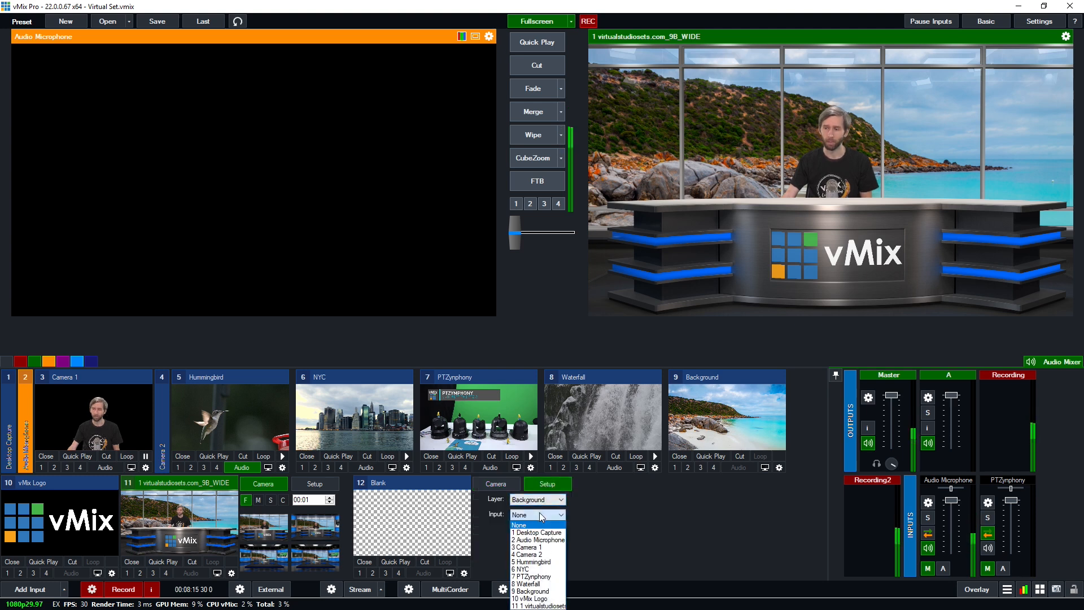
click(538, 591)
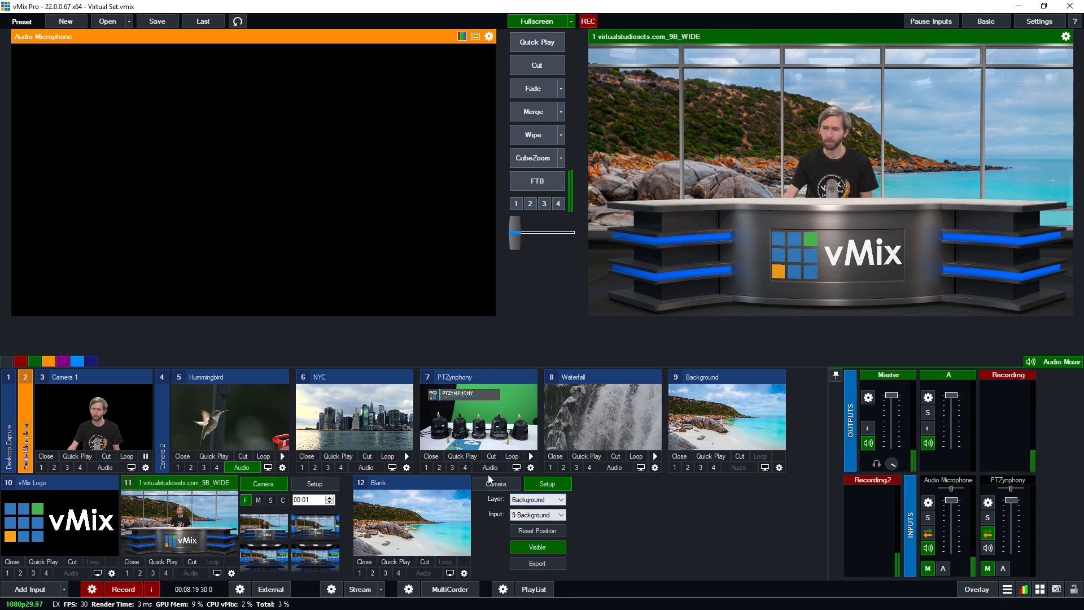
click(454, 513)
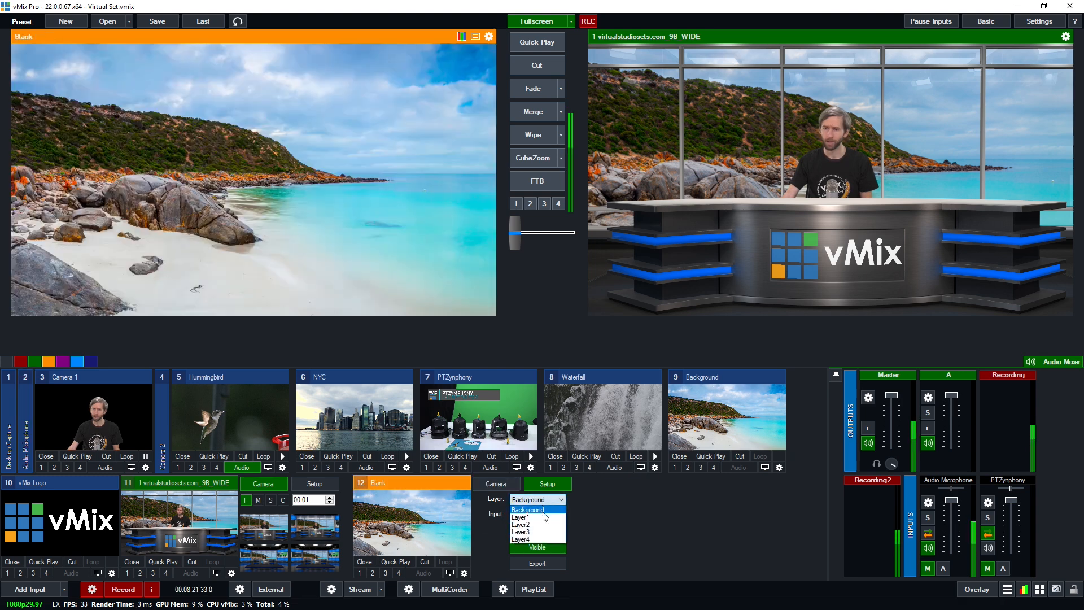
- Assign Camera 1 to Layer1 of the Blank set
click(543, 508)
click(545, 515)
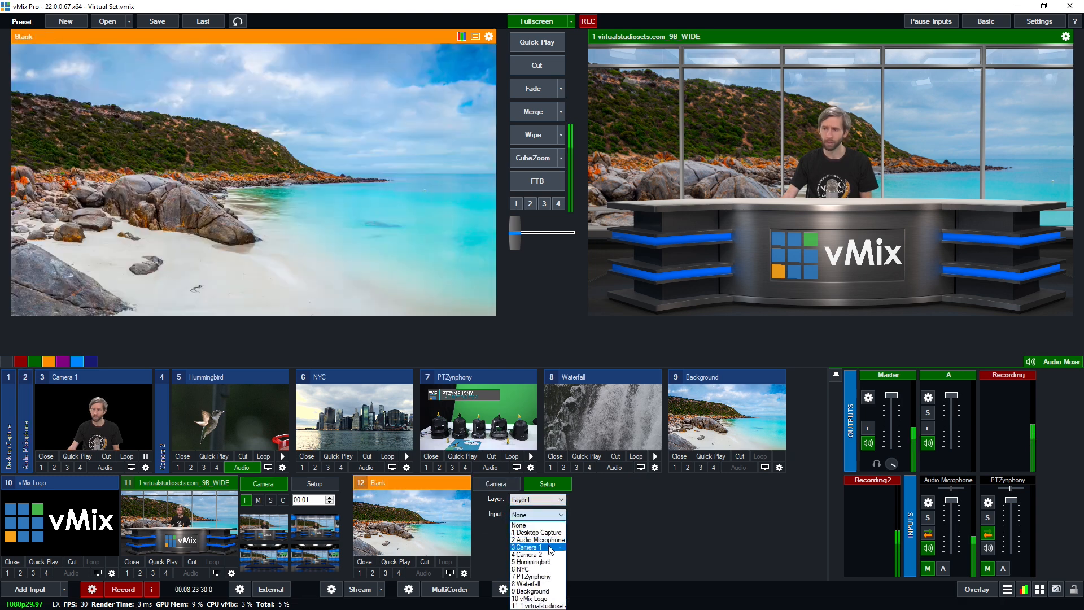
click(528, 547)
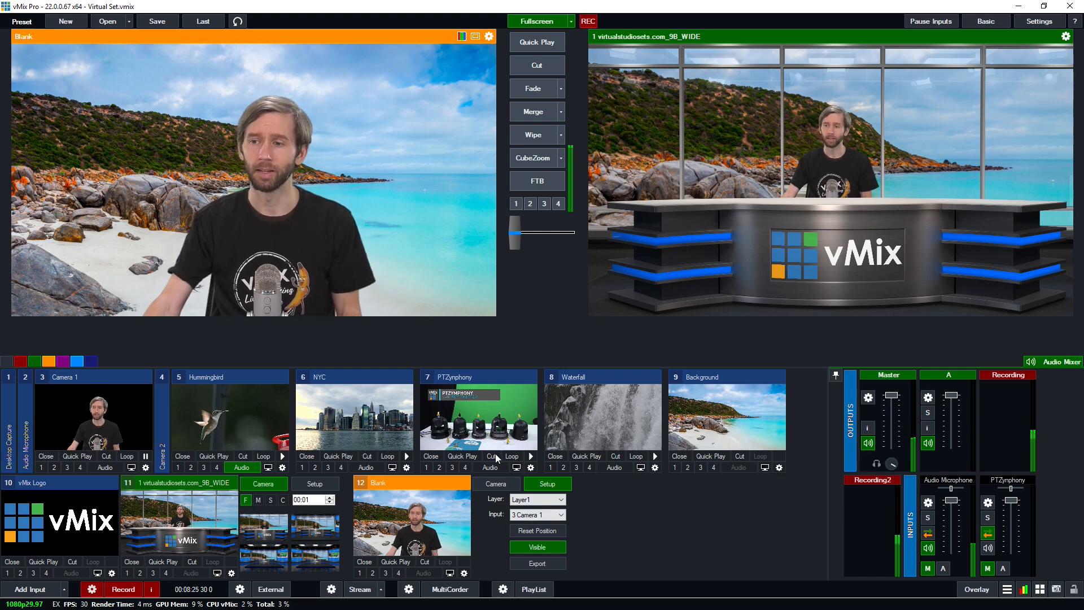
- Assign the PTZynphony video to Layer3 of the Blank set, shrink it to about a third and place it in the picture's upper-right corner
click(537, 499)
click(547, 532)
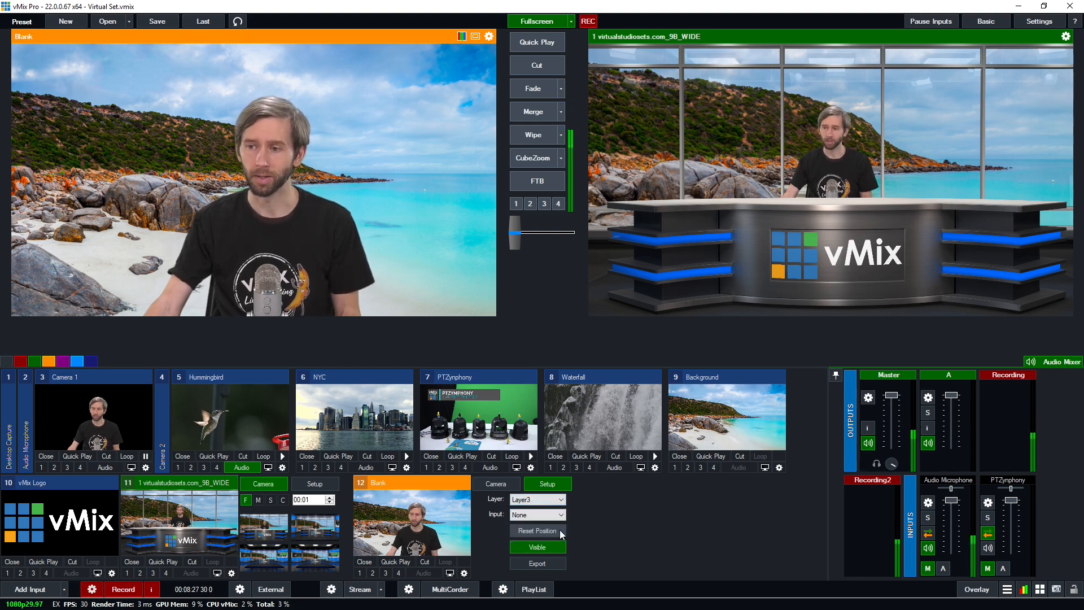
click(537, 514)
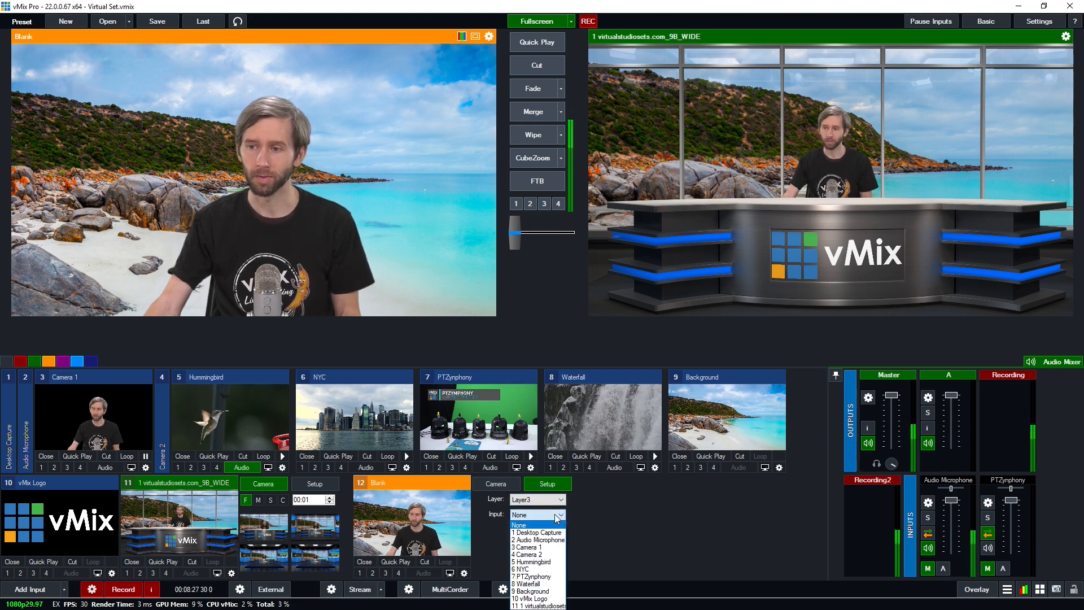
click(534, 576)
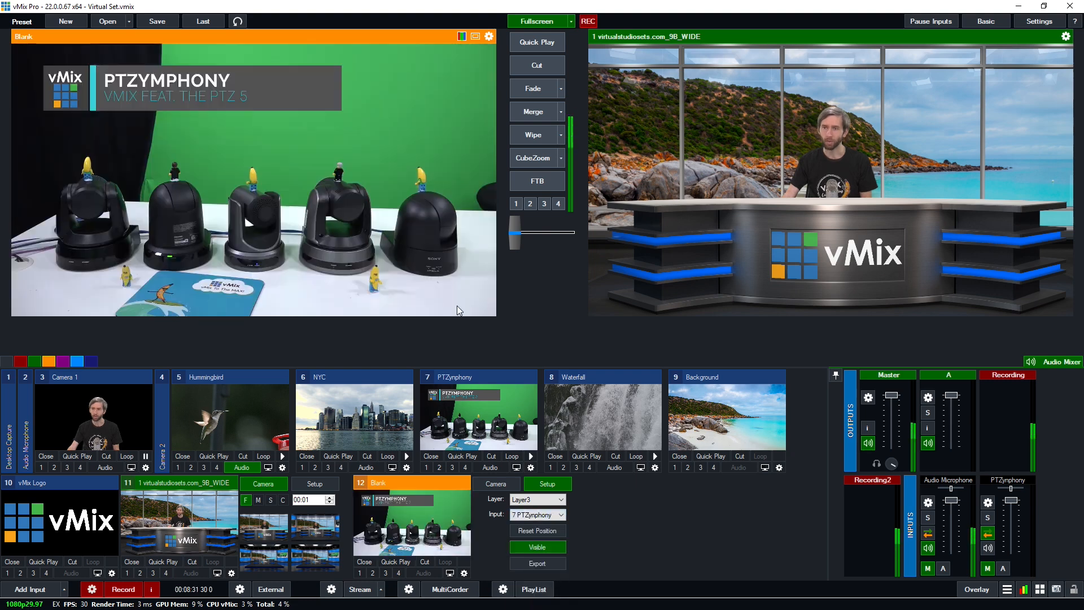
drag(403, 499, 444, 510)
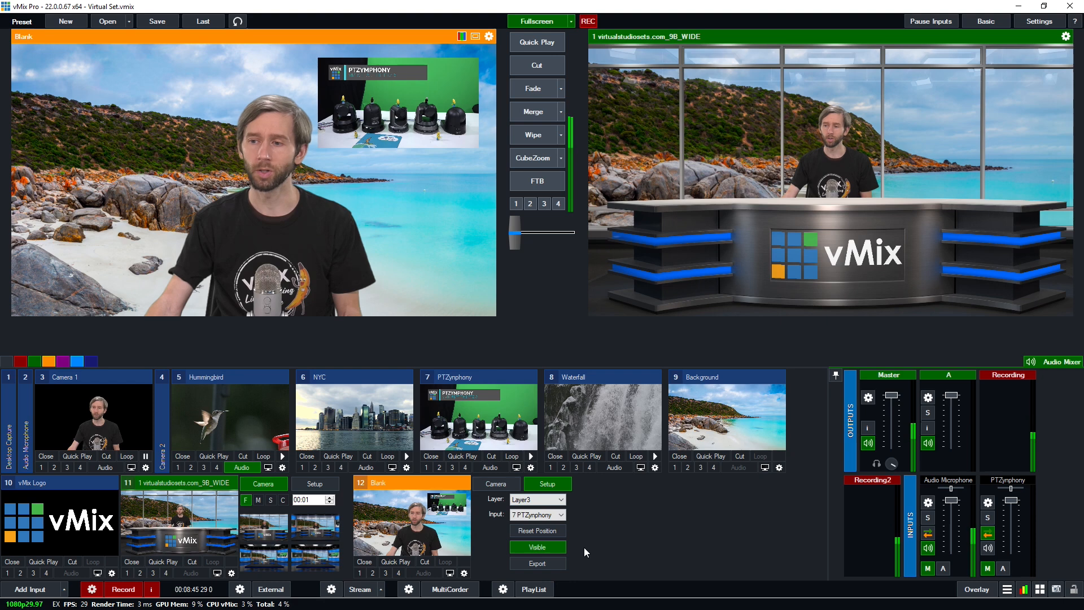
- Toggle the visibility of Layer3 in the Blank set off and on twice
click(545, 549)
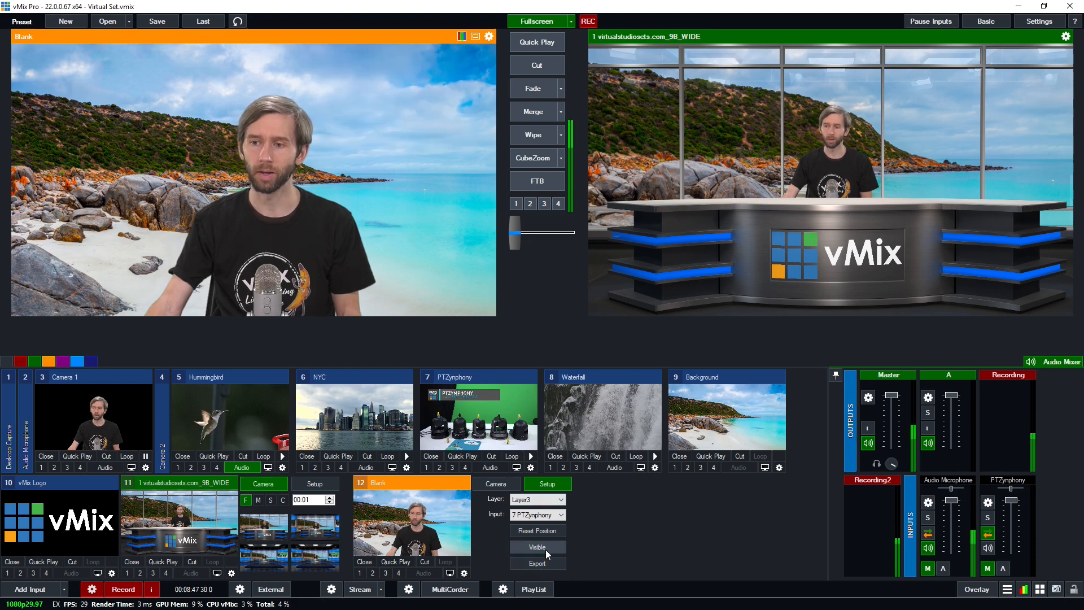
click(547, 550)
click(547, 549)
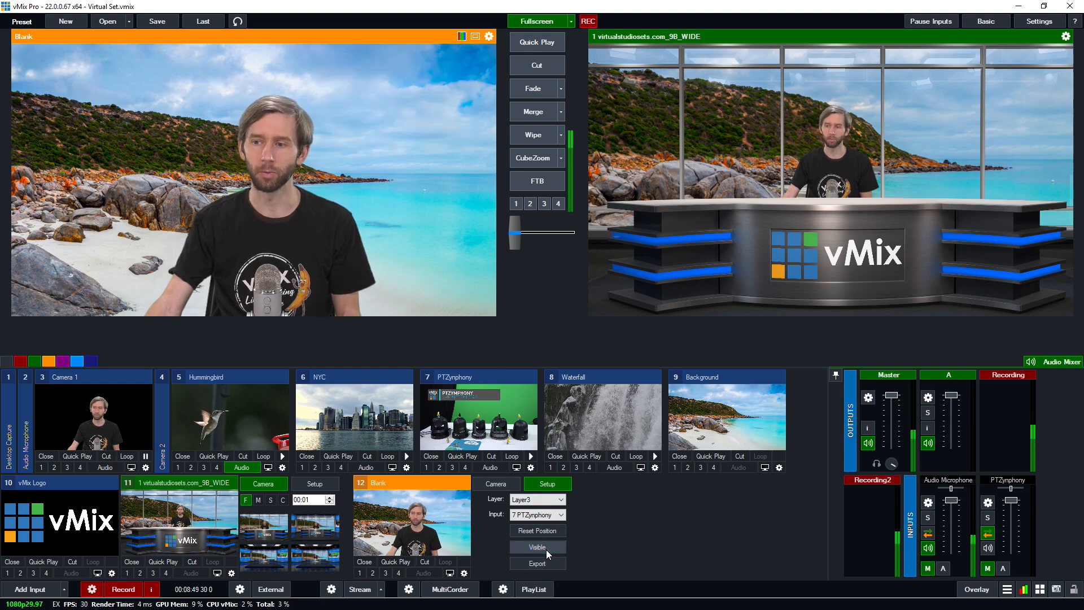
click(548, 550)
- Reset the position of Layer3, and open the export folder selection for the Blank set and cancel it without saving
click(543, 531)
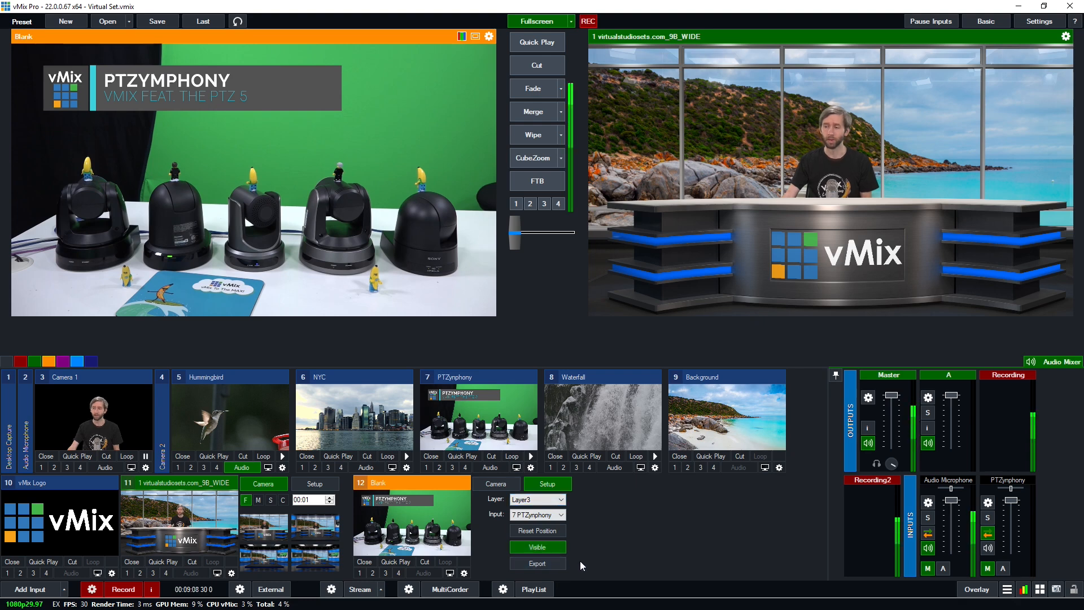
click(553, 563)
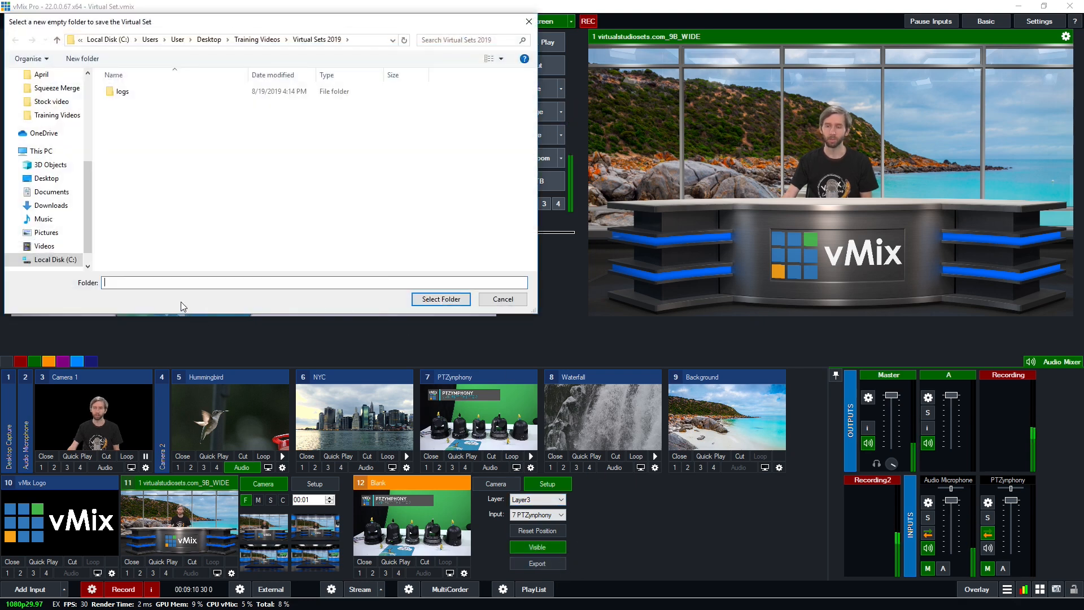
click(503, 299)
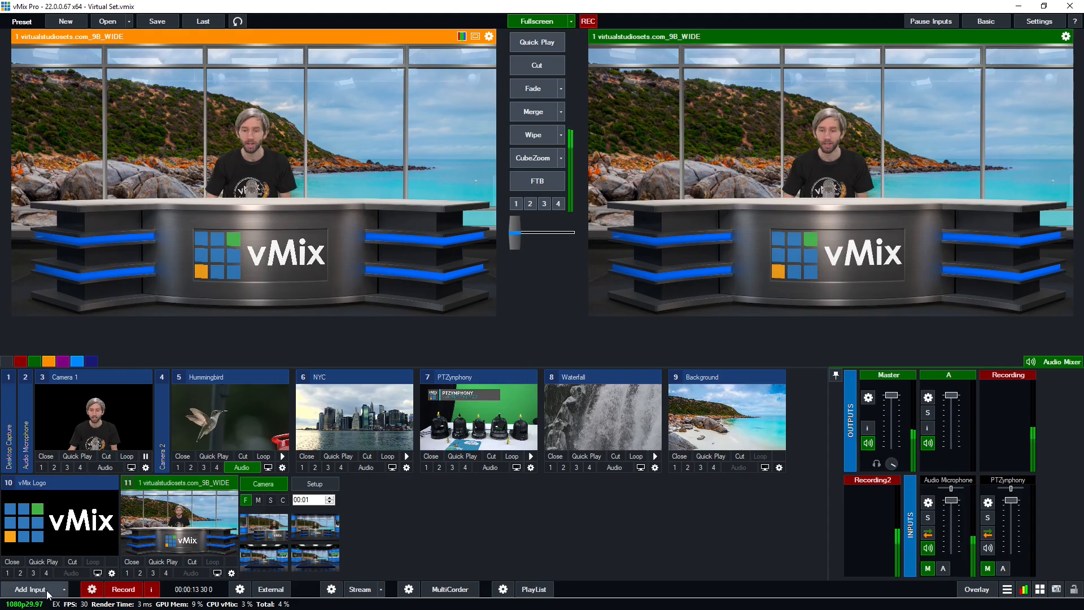
- Add the Blank10 virtual set as input 12
click(29, 589)
click(282, 426)
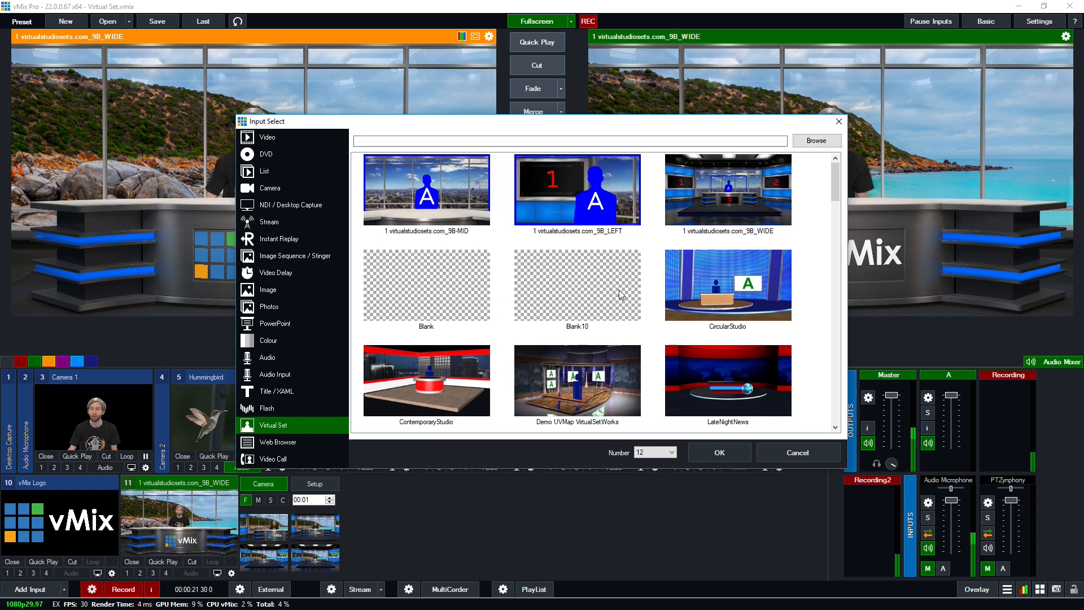
click(569, 301)
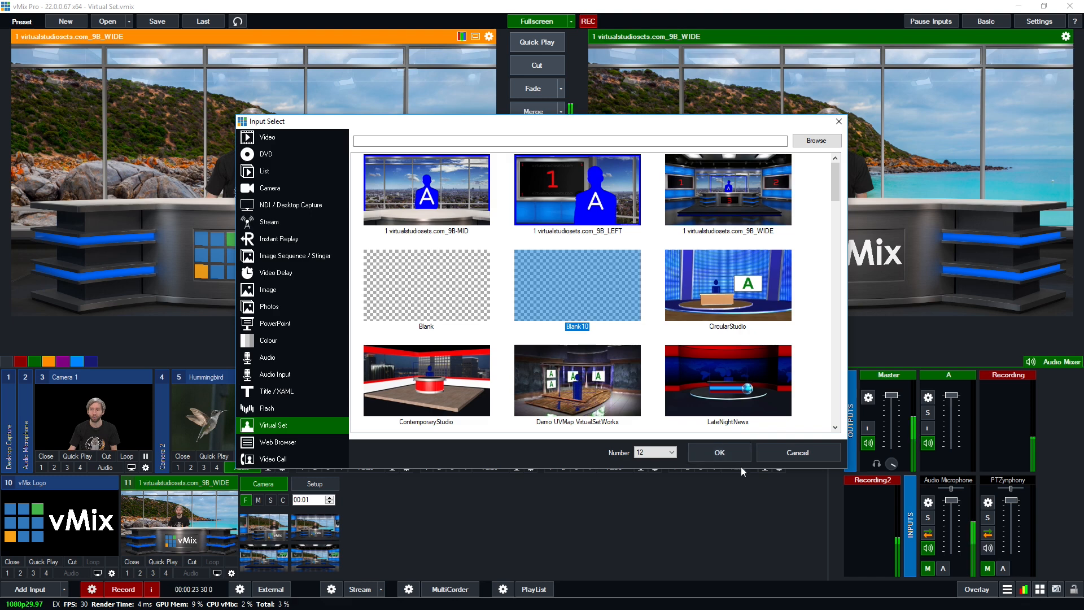
click(719, 452)
- Assign the Waterfall video to Layer5 of the Blank10 set
click(547, 483)
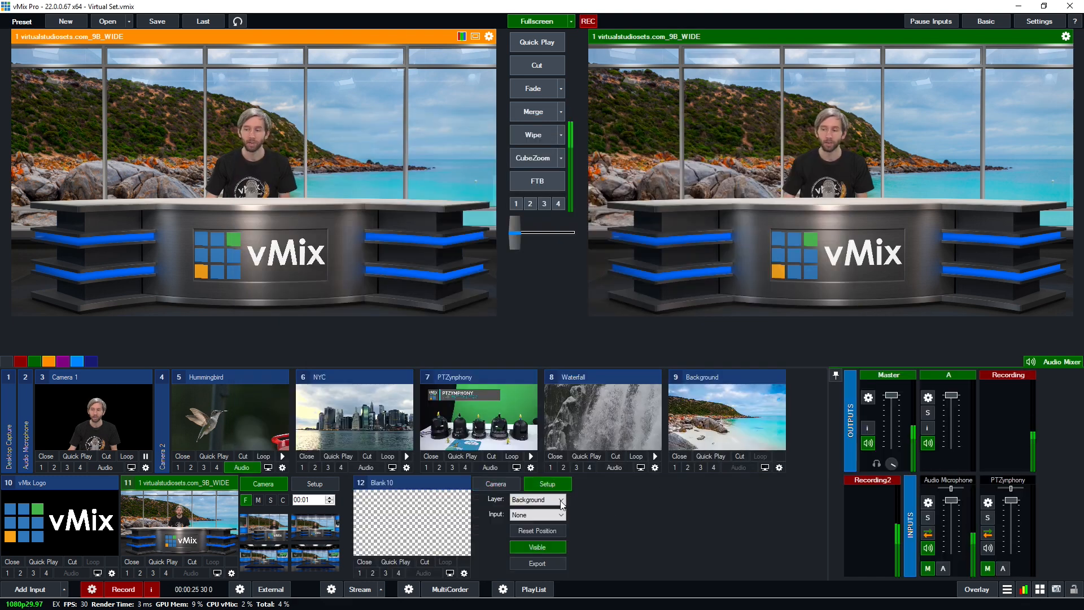
click(552, 501)
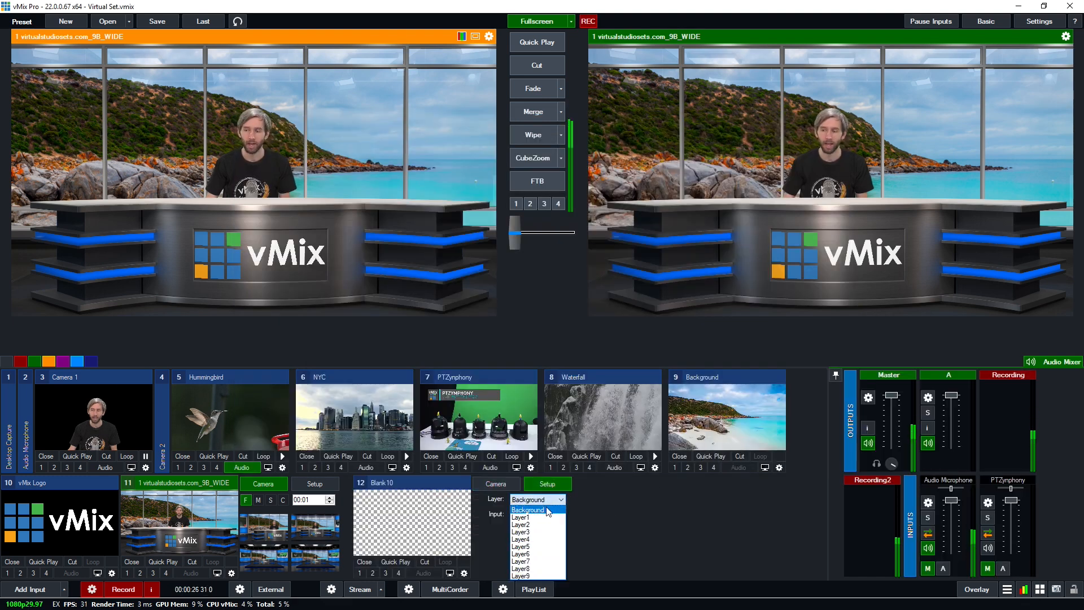
click(547, 548)
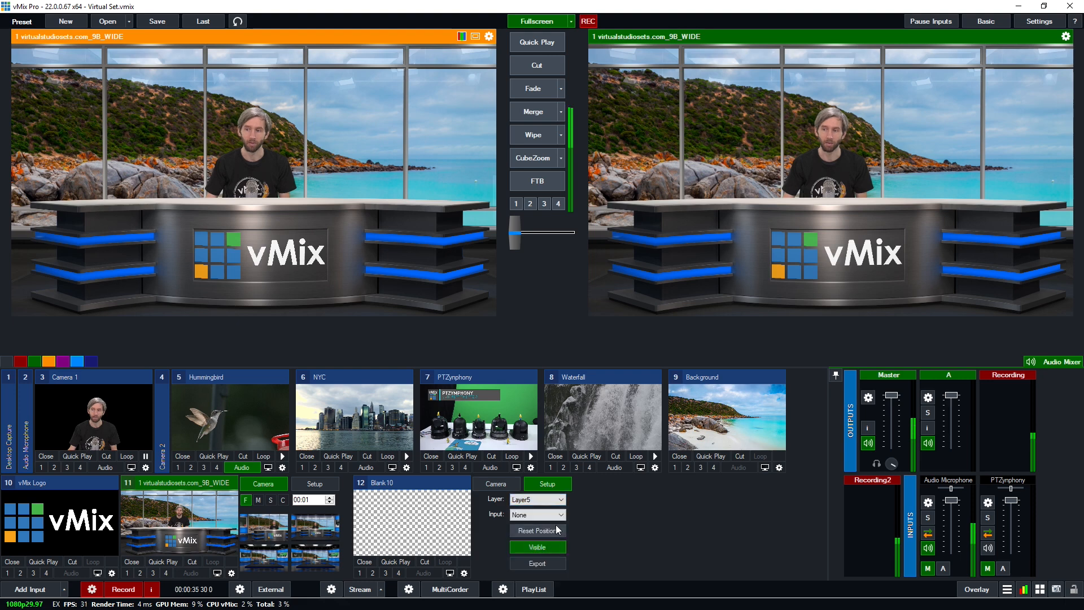
click(555, 515)
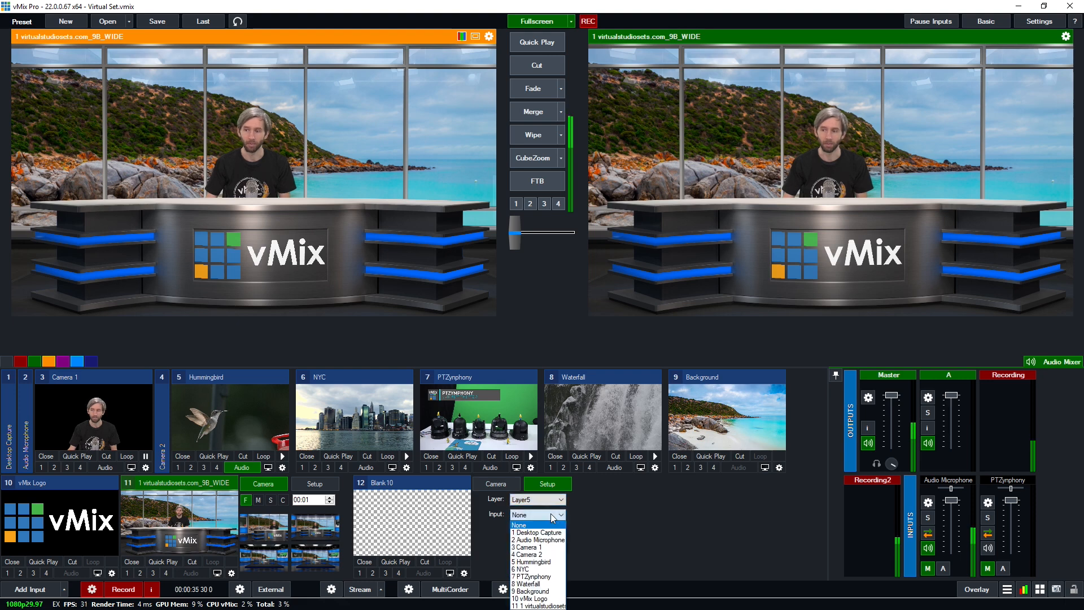
click(533, 584)
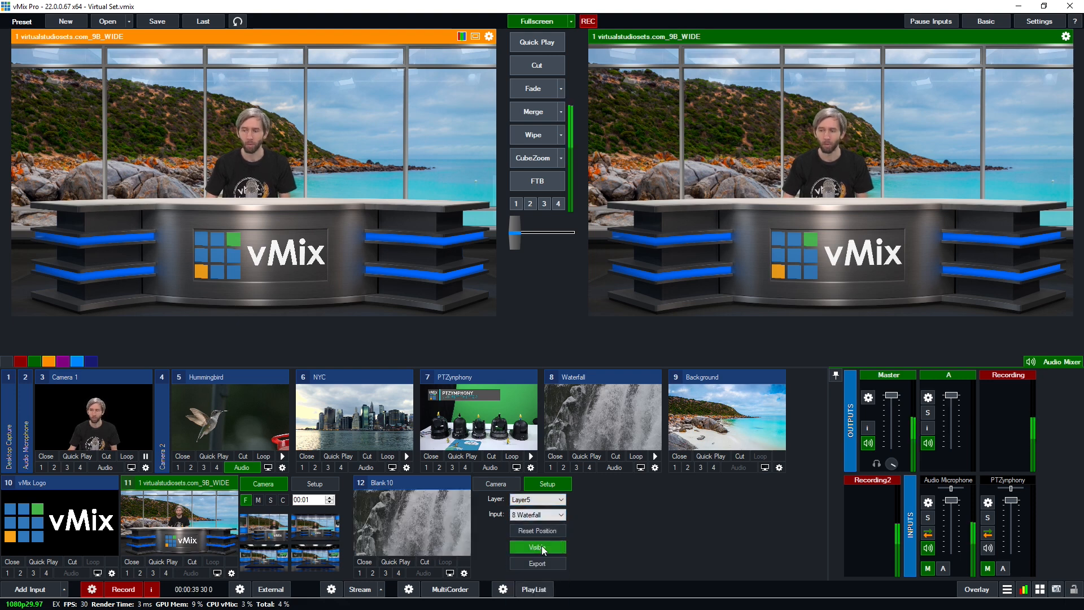
- Shrink the Waterfall layer of the Blank10 set to about 0.29 zoom and move it up and left, to about Pan X -0.37 and Pan Y 0.14
click(464, 573)
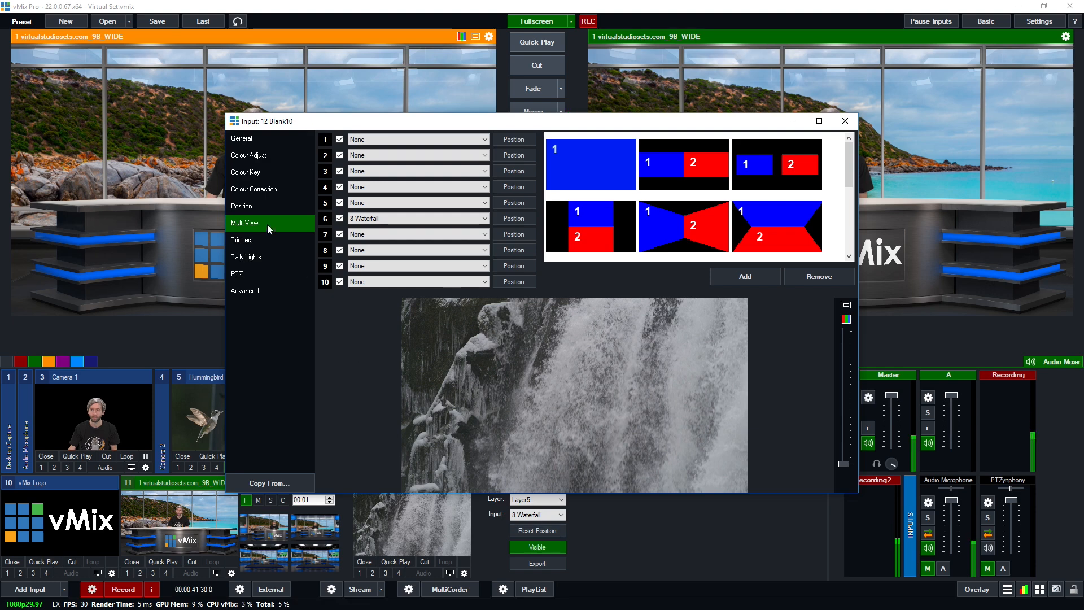
click(512, 217)
scroll(577, 388, down, 5)
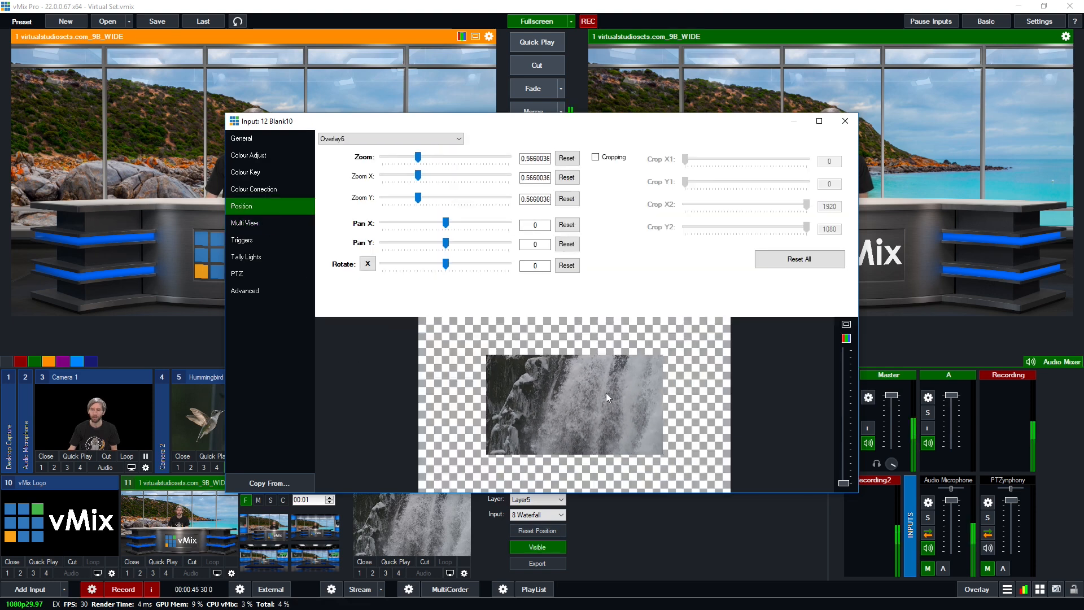
scroll(600, 399, down, 3)
drag(599, 402, 543, 389)
scroll(553, 388, down, 2)
scroll(553, 388, down, 2)
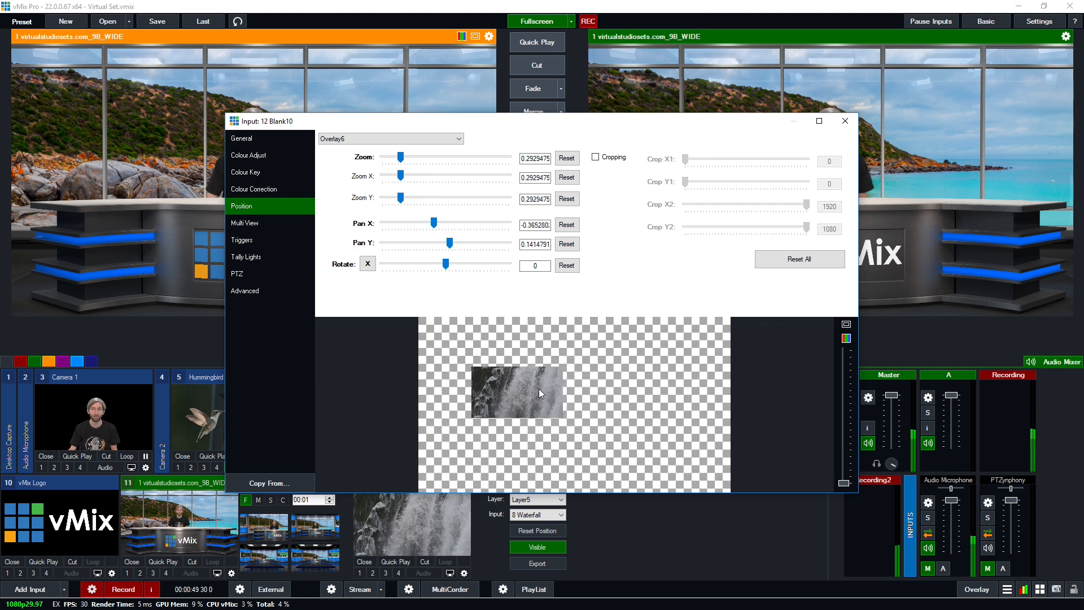
- Nudge the Waterfall layer of the Blank10 set slightly further left in its position settings
drag(500, 376, 490, 376)
drag(450, 267, 457, 244)
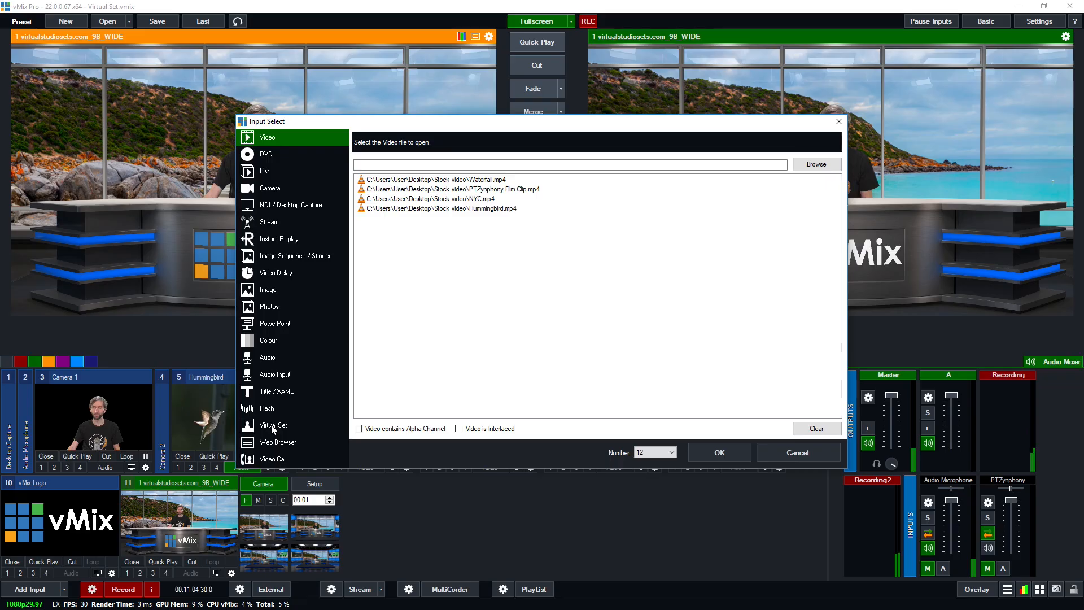
- Add the UVMap 360 Video virtual set as input 12
click(272, 426)
scroll(452, 412, down, 10)
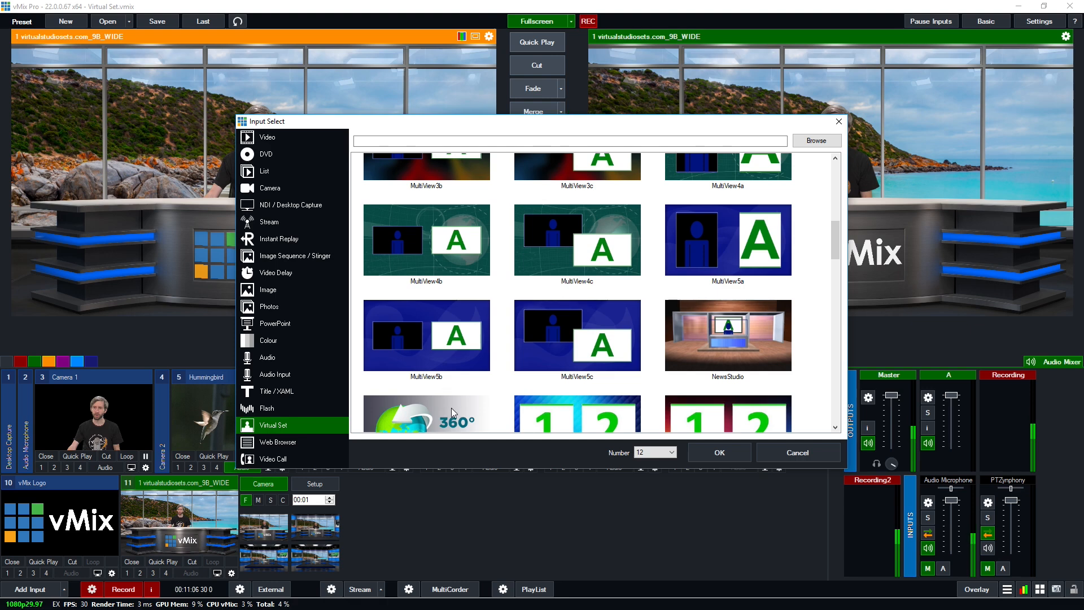
click(452, 410)
scroll(480, 384, down, 7)
scroll(533, 369, up, 3)
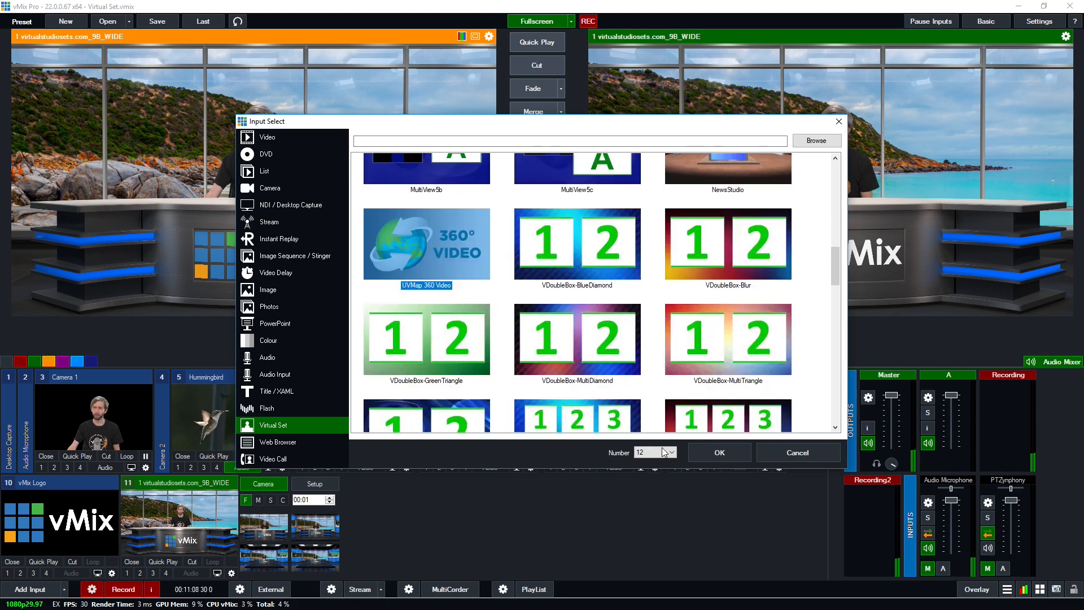
click(720, 456)
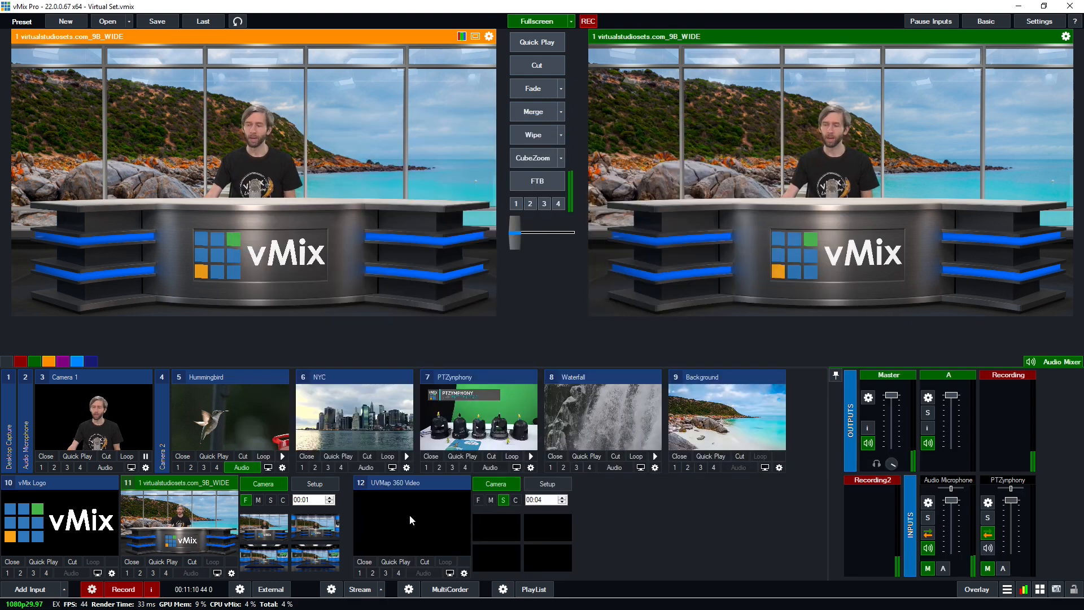
- Open the setup of the UVMap 360 Video set and examine its available layers and input assignment
click(529, 488)
click(539, 500)
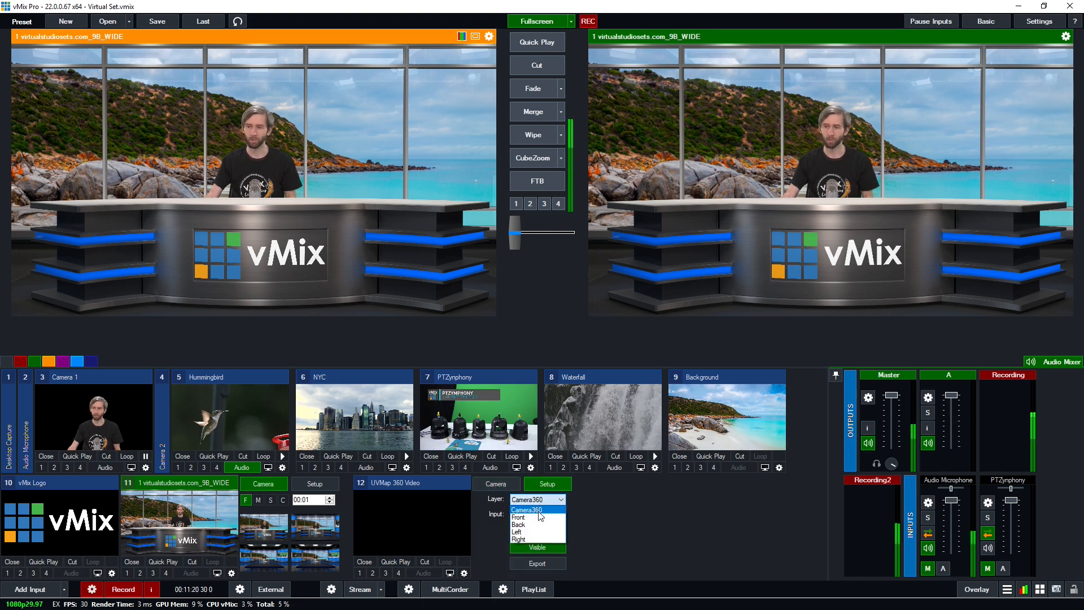
click(536, 500)
click(526, 515)
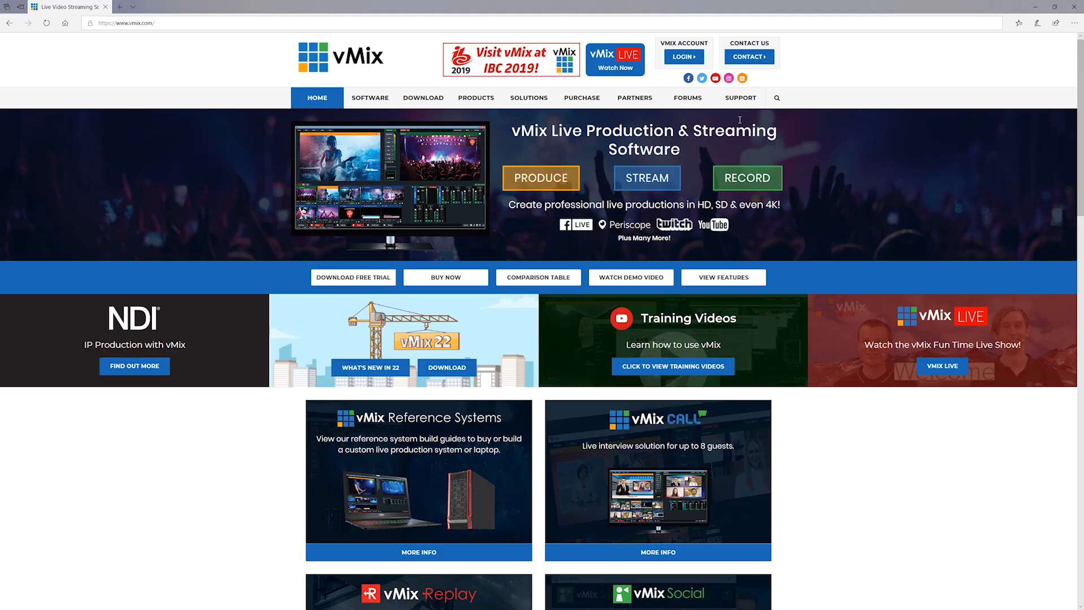
- Switch to the vMix website in the browser, open the support contact form and enter the subject "Help pl"
mouse_move(744, 108)
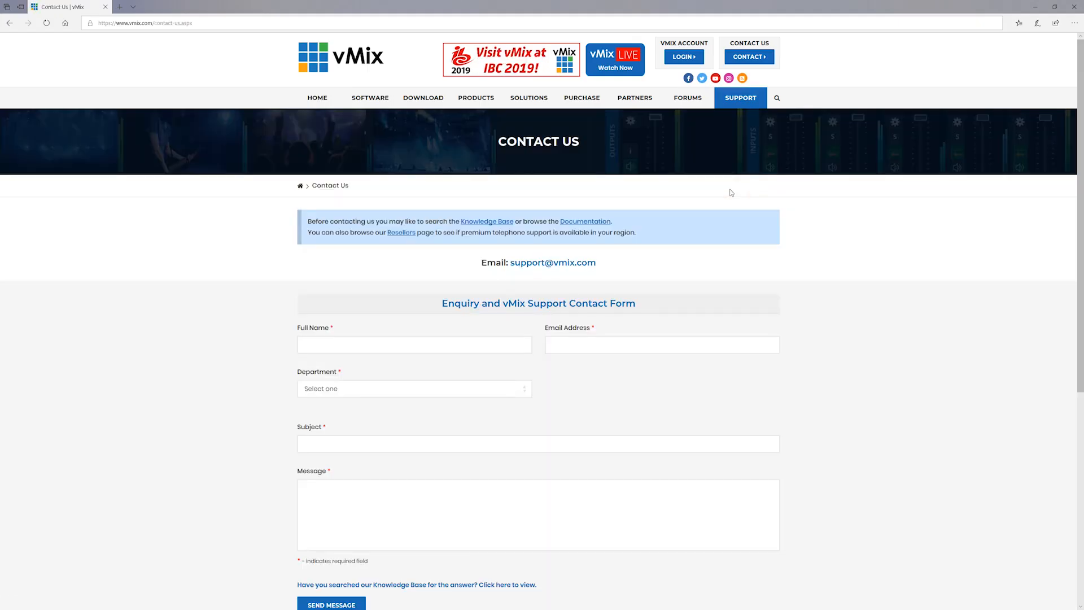
click(518, 443)
text(Help pl)
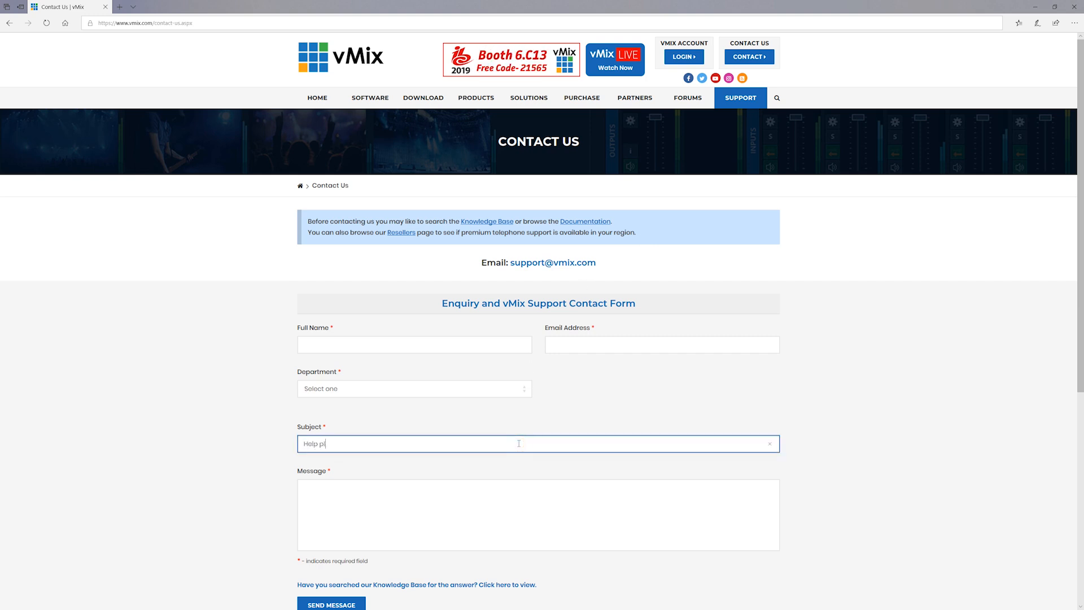